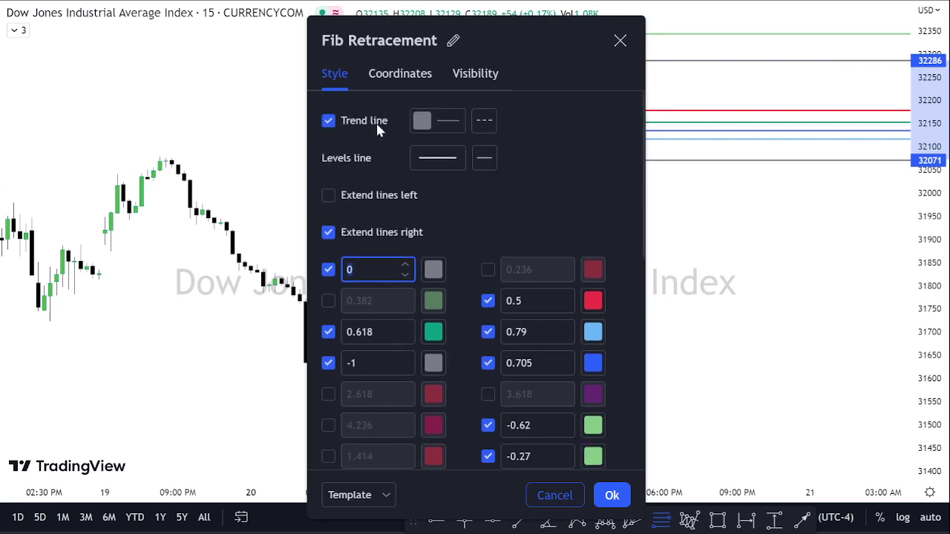
Review the Fib Retracement's trend line colour and dash style, and the thickness options of its levels line.
click(433, 123)
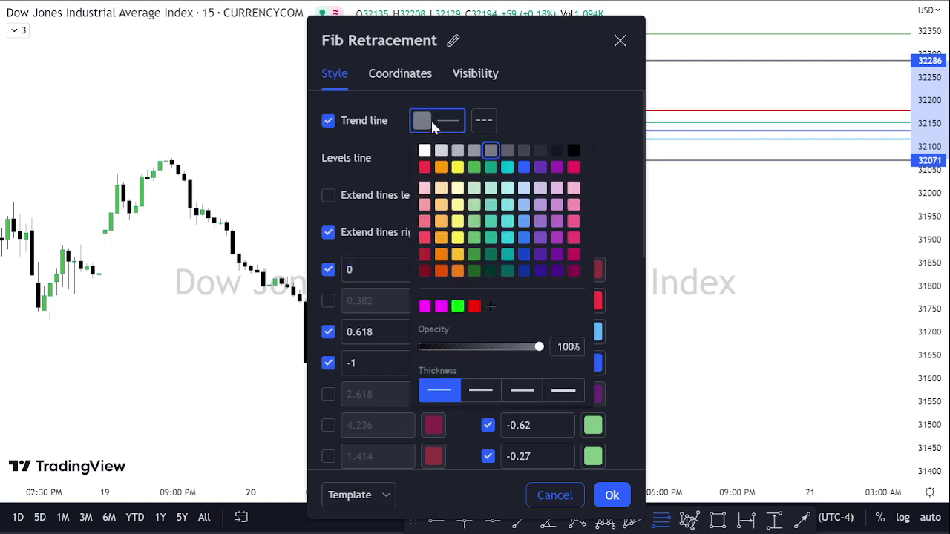
click(493, 119)
click(490, 120)
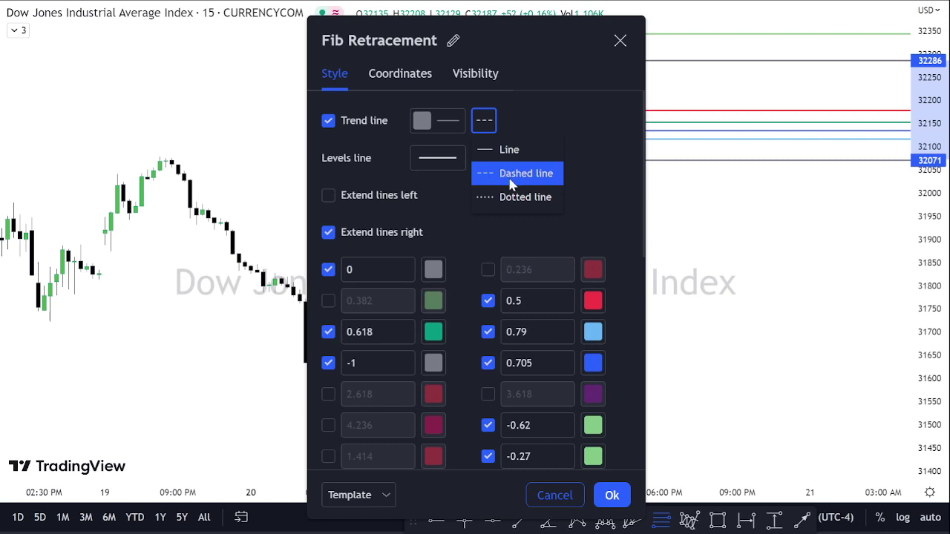
click(541, 87)
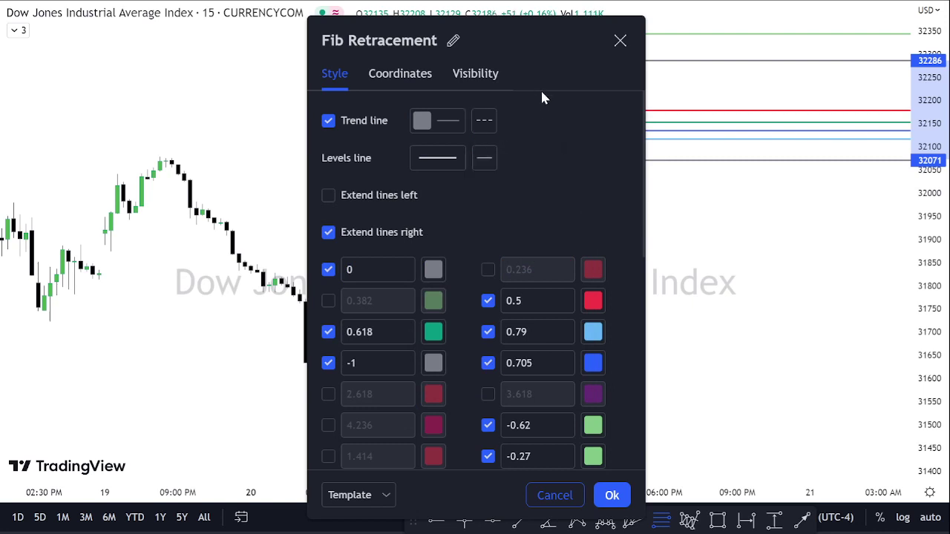
click(425, 162)
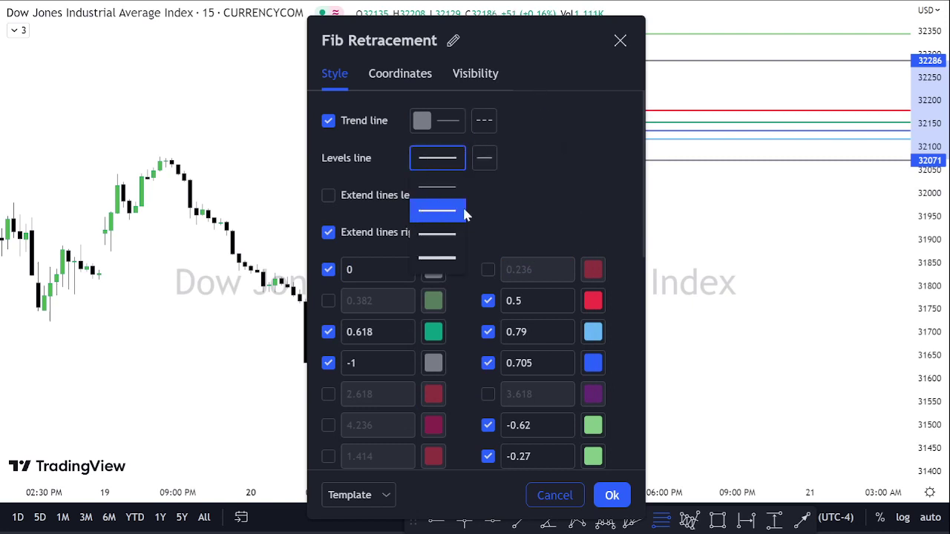
click(531, 200)
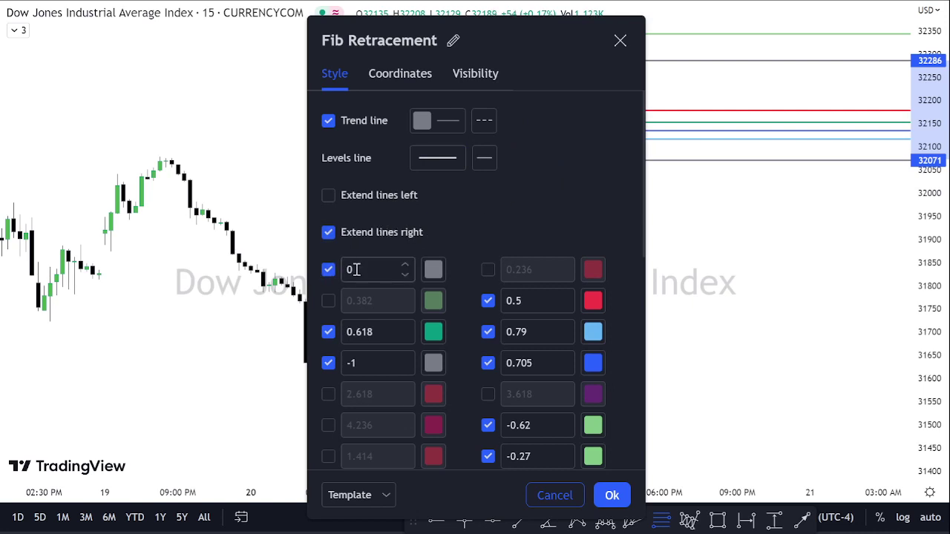
Inspect the colour settings of the Fib Retracement levels 0, 0.618 and -1 without changing them.
click(435, 270)
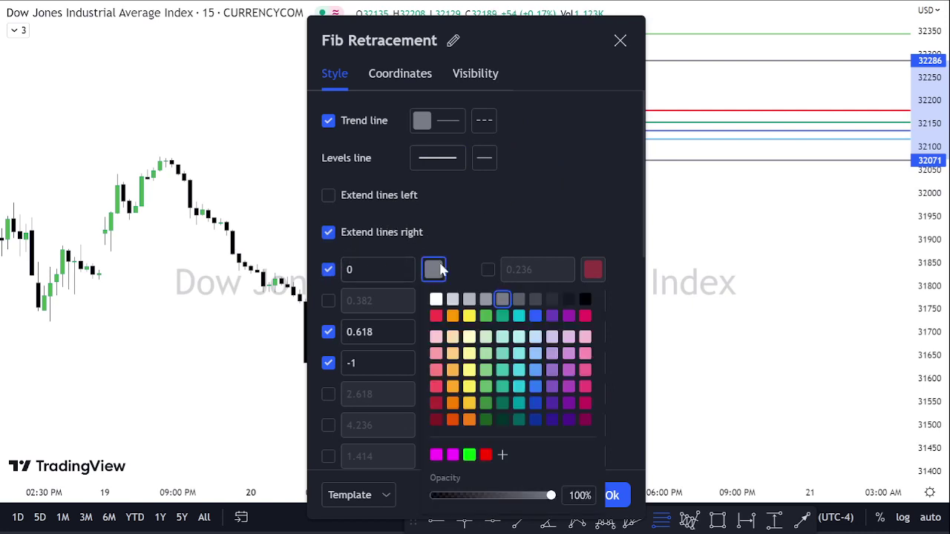
click(546, 217)
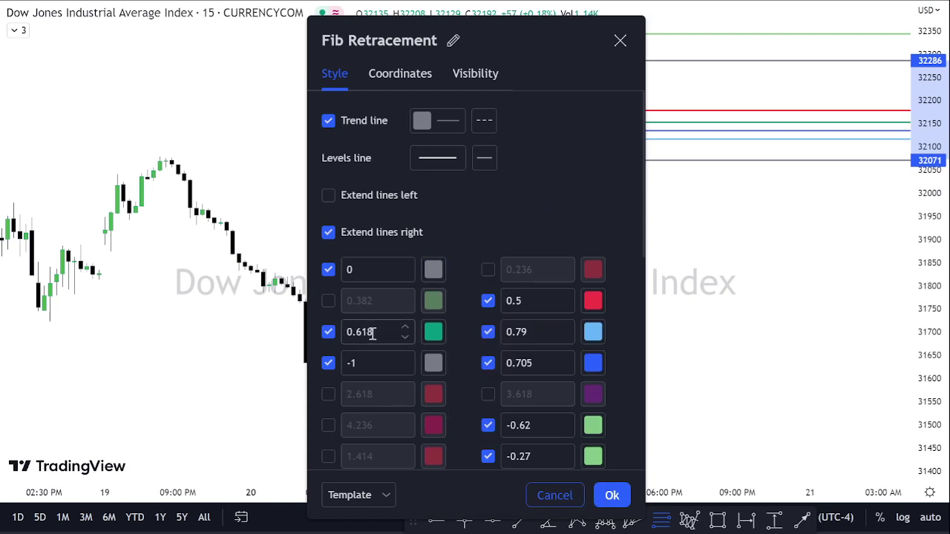
click(427, 330)
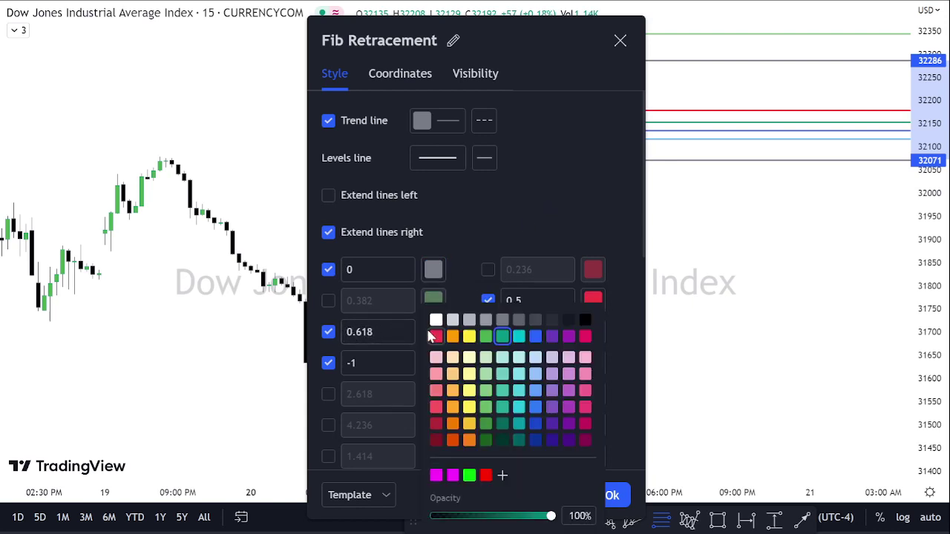
click(499, 239)
click(434, 363)
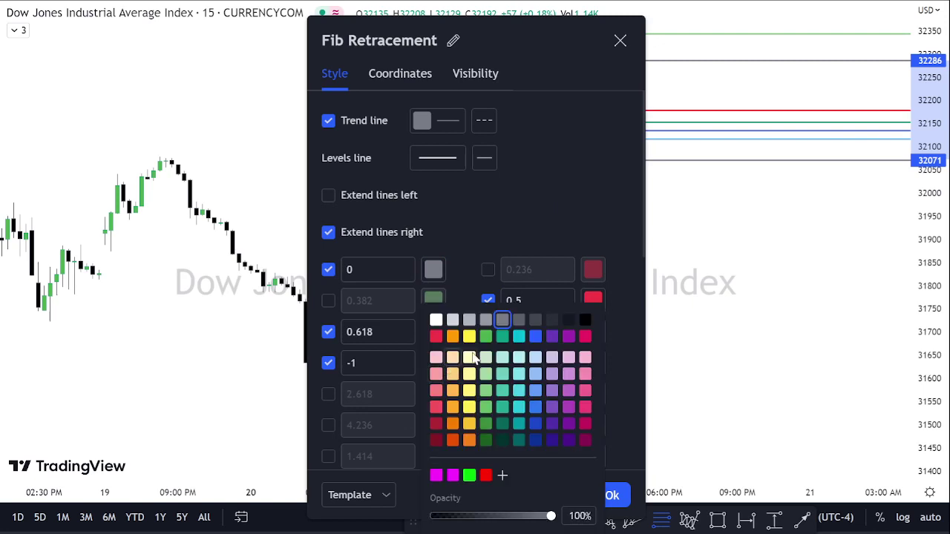
click(526, 211)
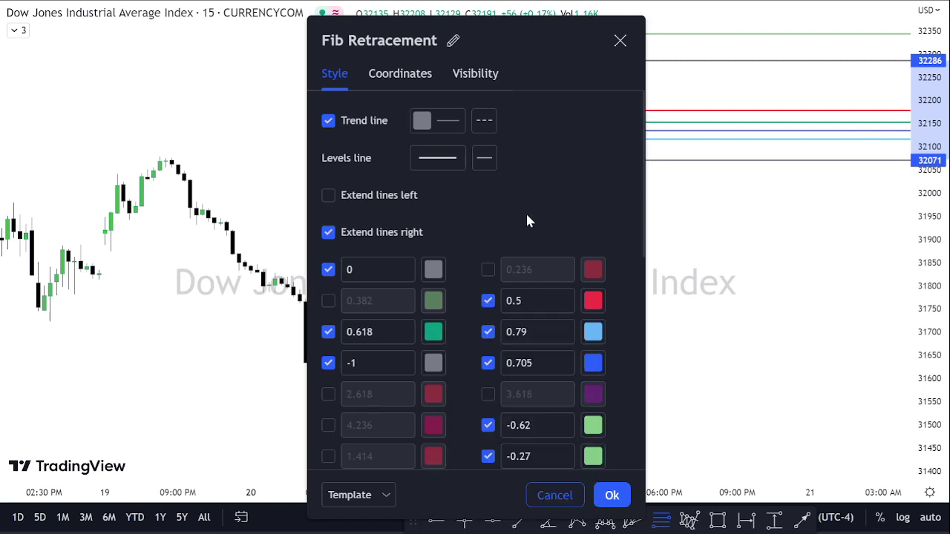
Inspect the colours of levels 0.5, 0.79 and 0.705, including the custom colour code of the 0.79 level.
scroll(525, 211, down, 2)
click(594, 153)
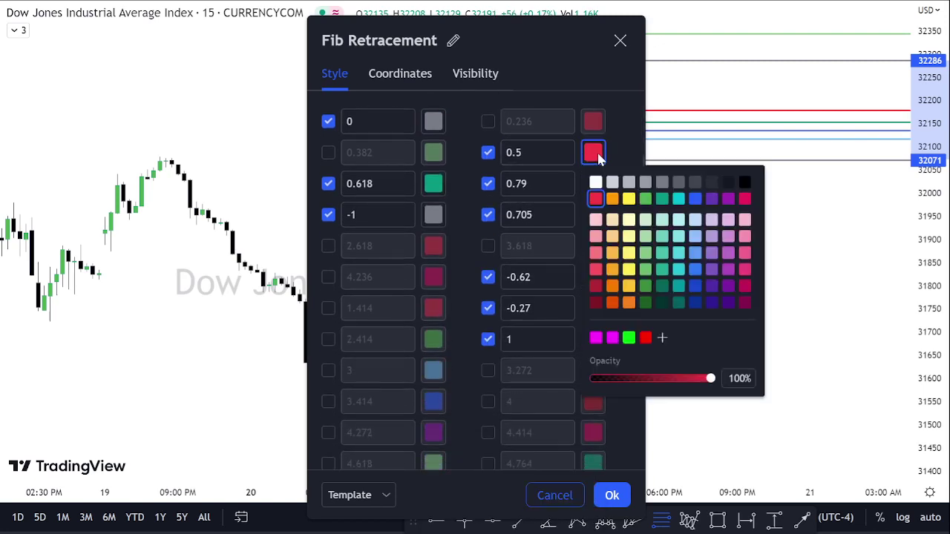
click(638, 128)
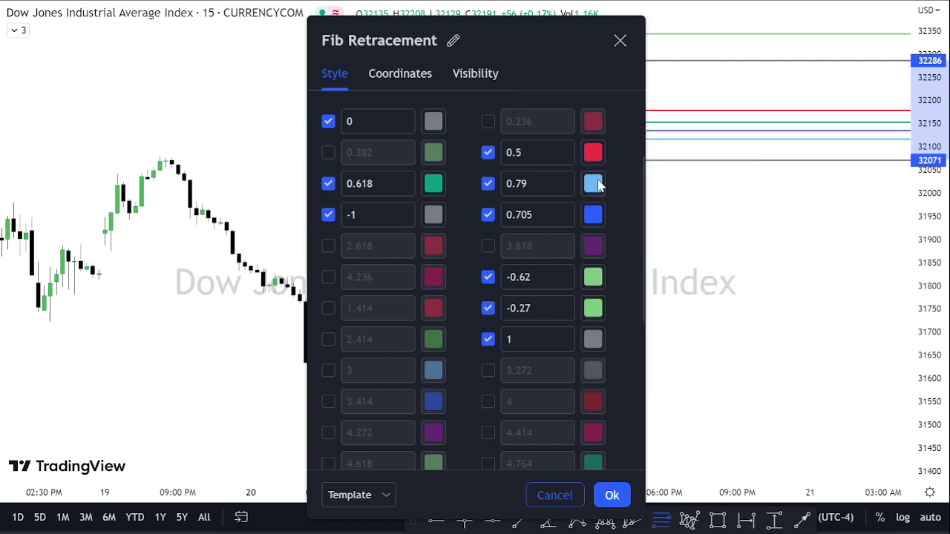
click(594, 183)
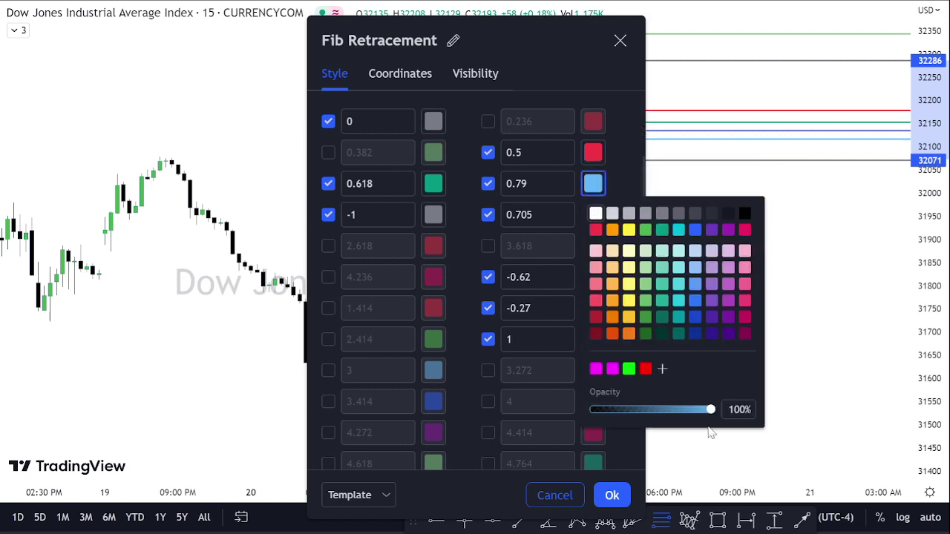
click(663, 369)
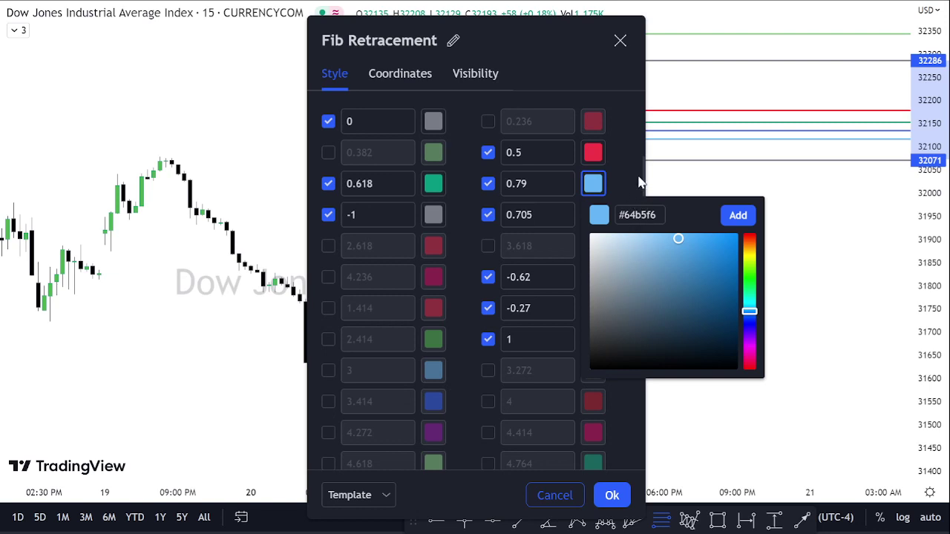
click(639, 182)
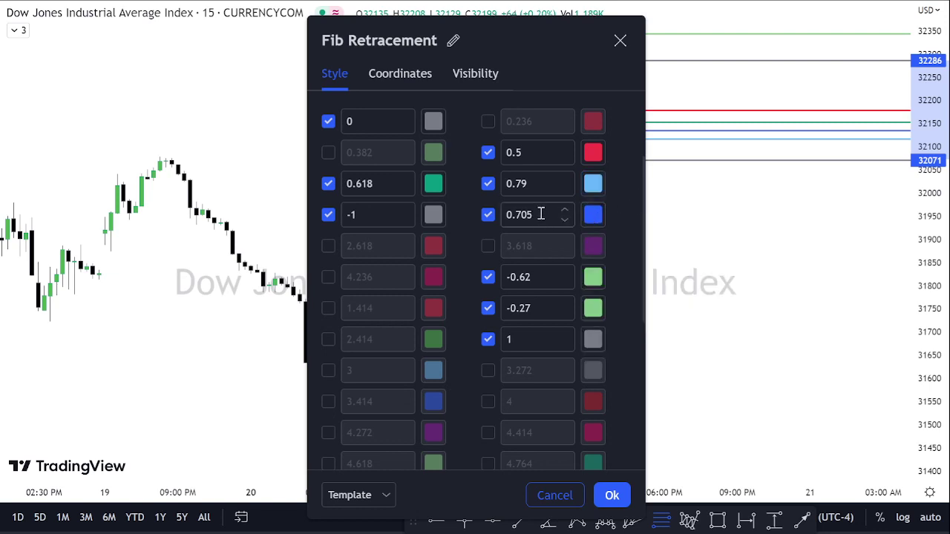
click(593, 215)
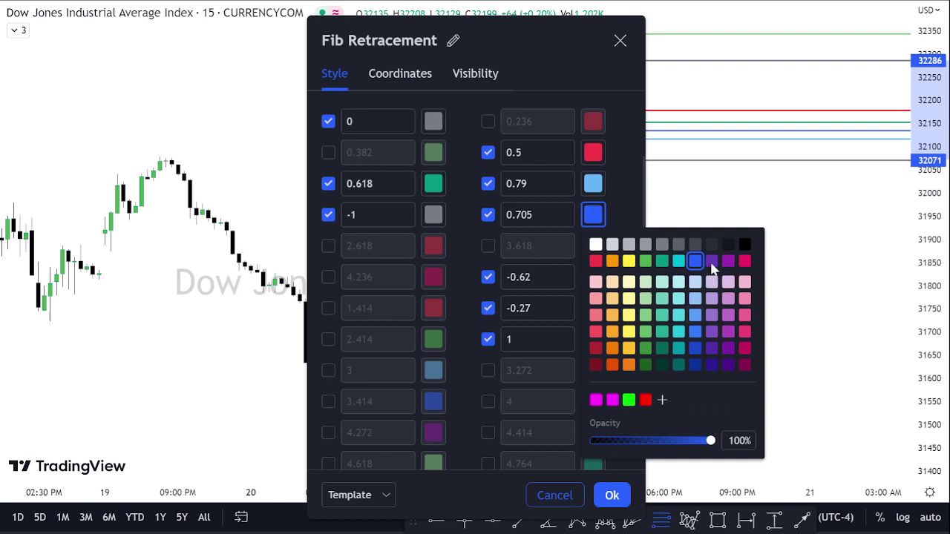
click(642, 200)
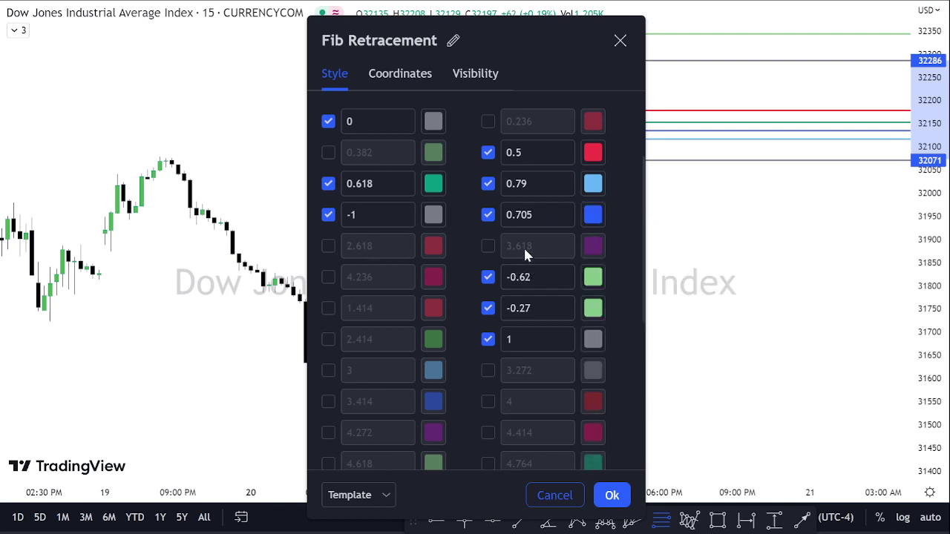
Inspect the colour settings of the Fib Retracement levels -0.62, -0.27 and 1 without changing them.
click(593, 279)
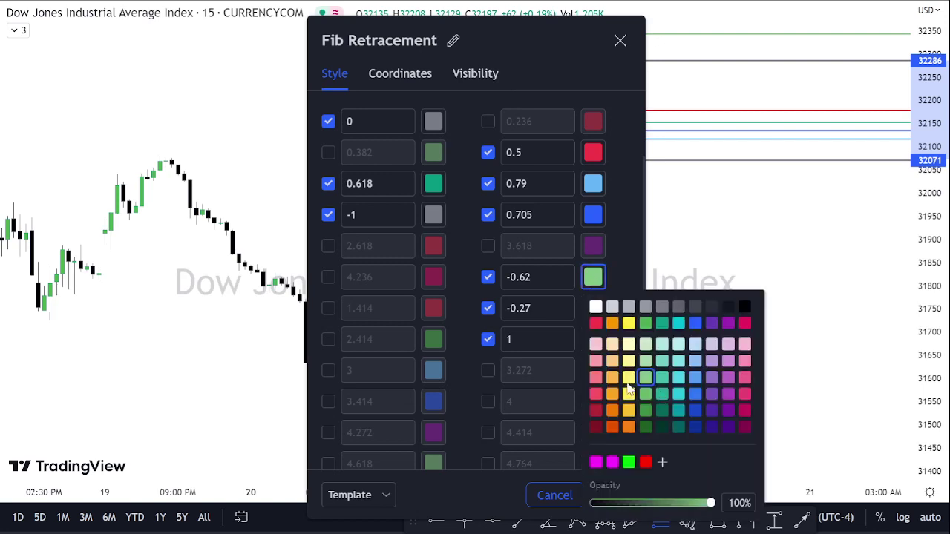
click(613, 252)
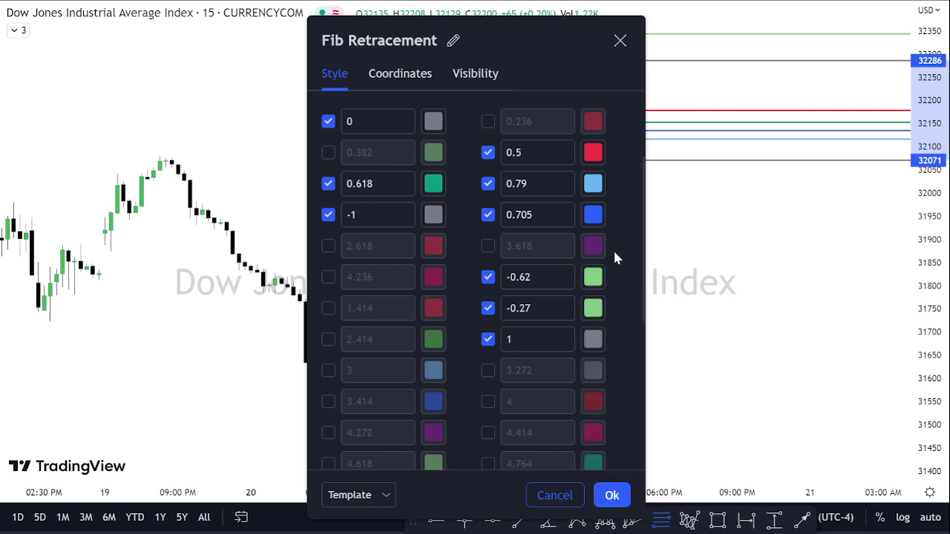
click(593, 313)
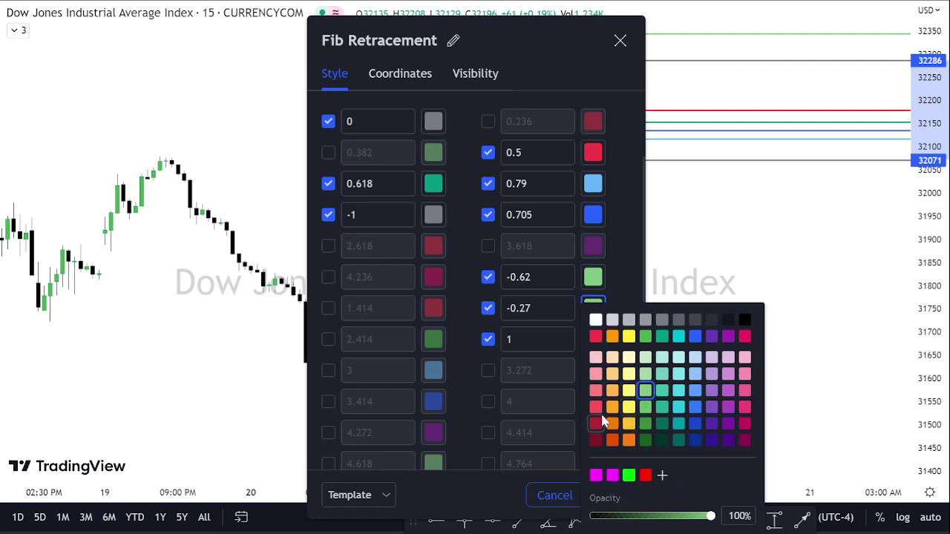
click(609, 278)
click(592, 340)
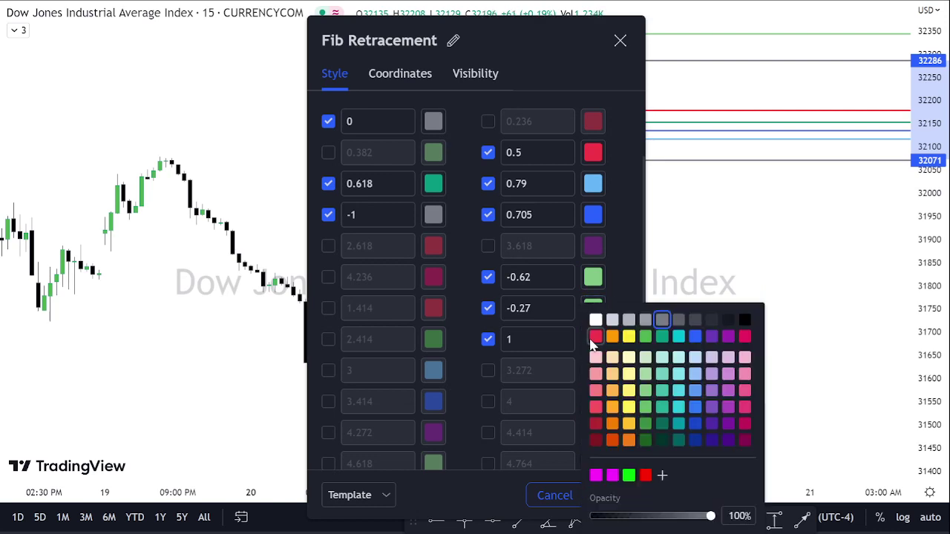
click(636, 261)
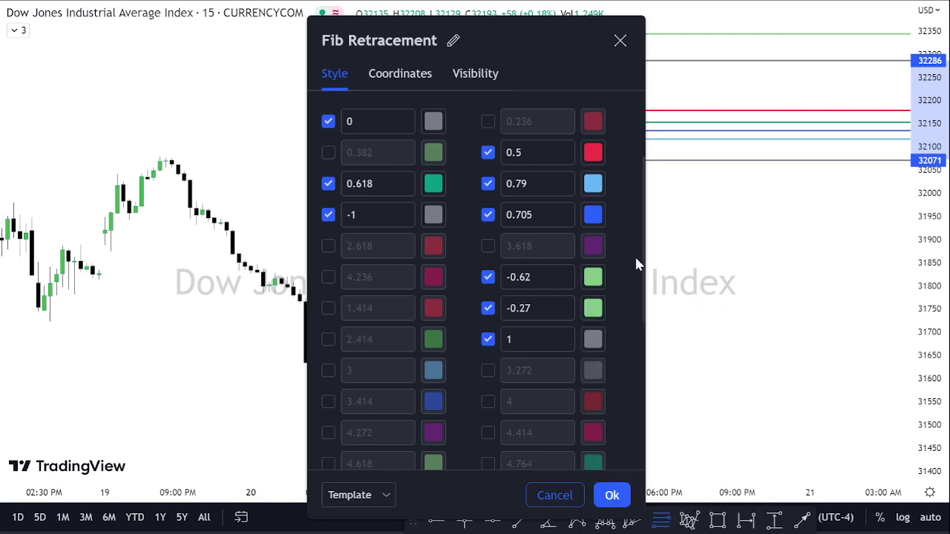
Review the full level list and the background, reverse, prices, levels, labels and font size options of the Fib Retracement.
scroll(585, 277, down, 5)
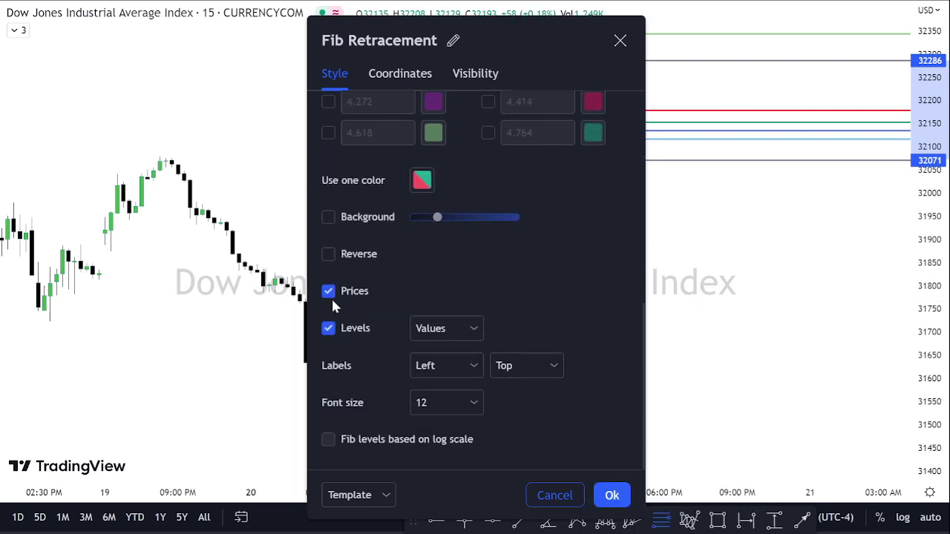
scroll(480, 277, up, 6)
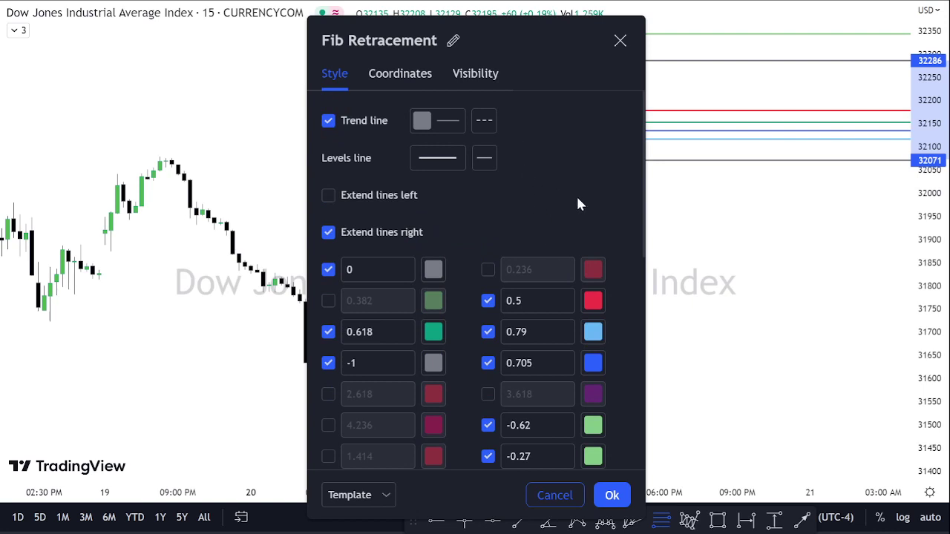
scroll(581, 191, down, 3)
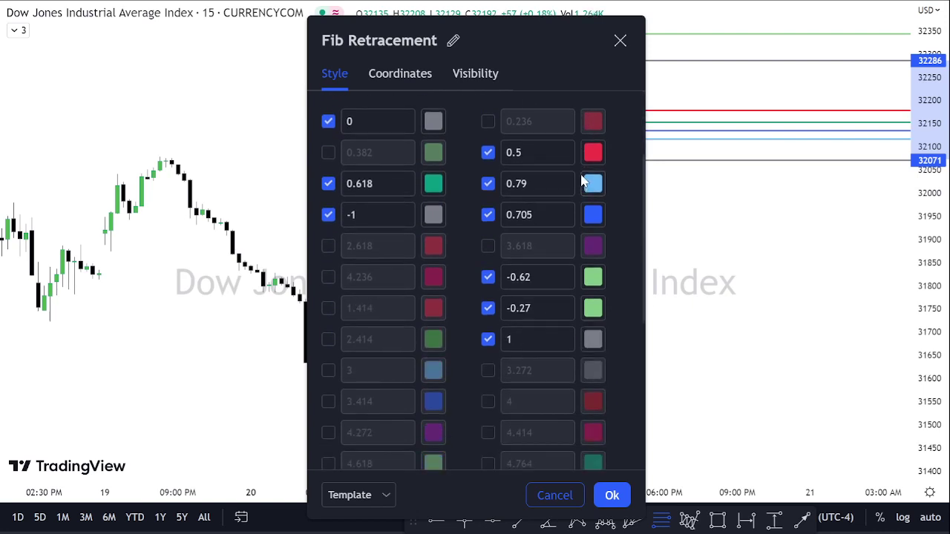
scroll(580, 171, down, 2)
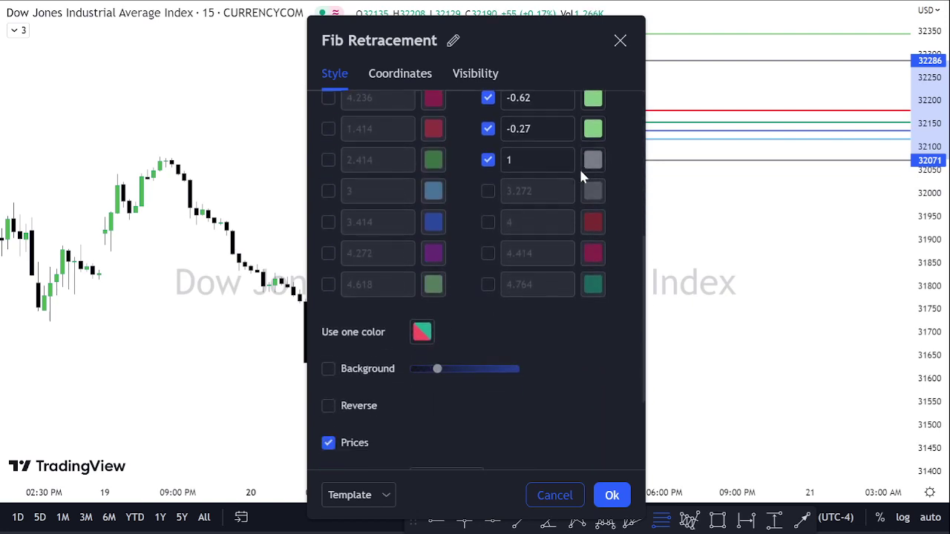
scroll(577, 177, down, 2)
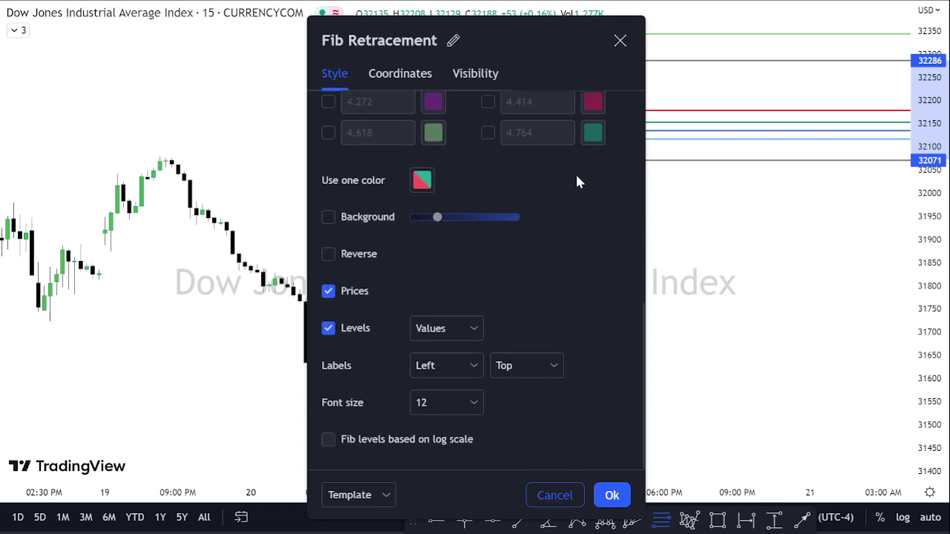
Accept the Fib Retracement settings and delete the existing retracement from the chart.
click(611, 495)
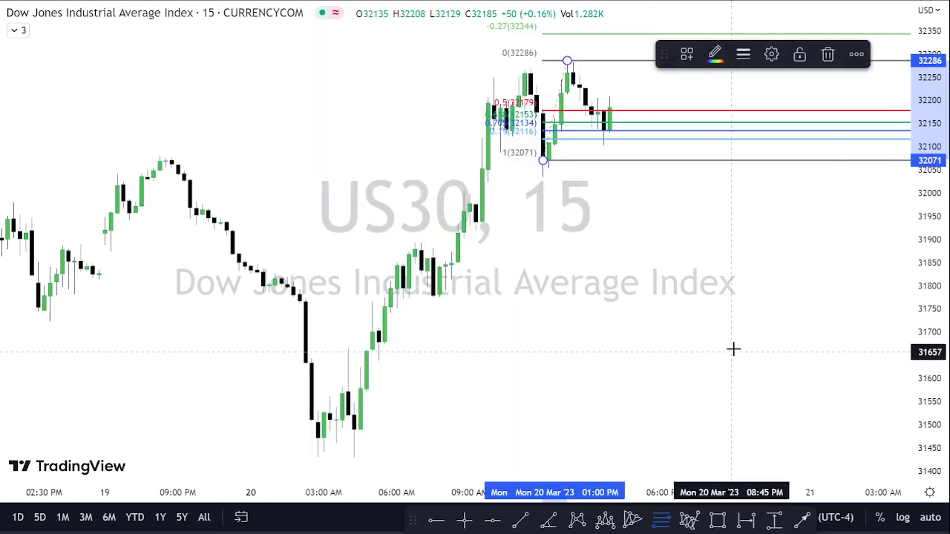
click(827, 54)
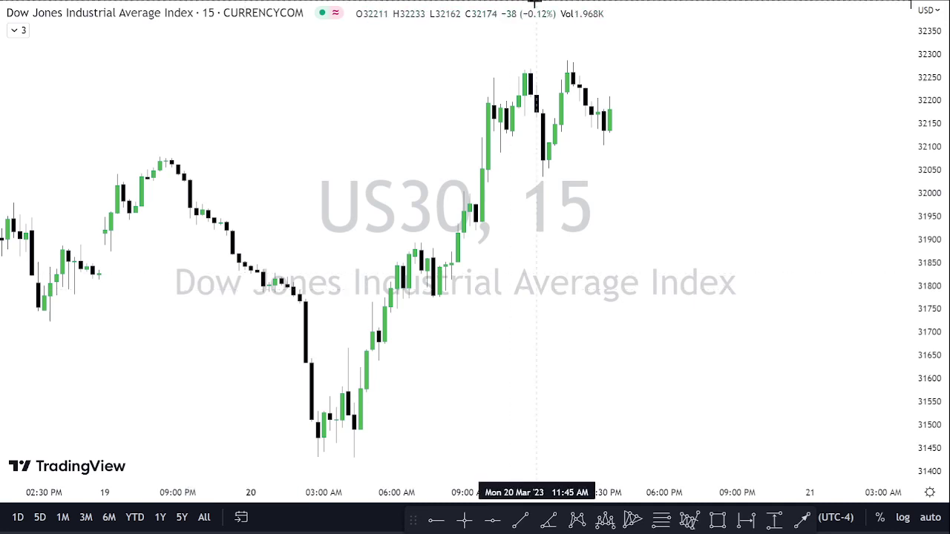
Examine the 20 March price drop into the early-morning low and the rise that follows it.
scroll(341, 369, up, 3)
scroll(387, 380, down, 4)
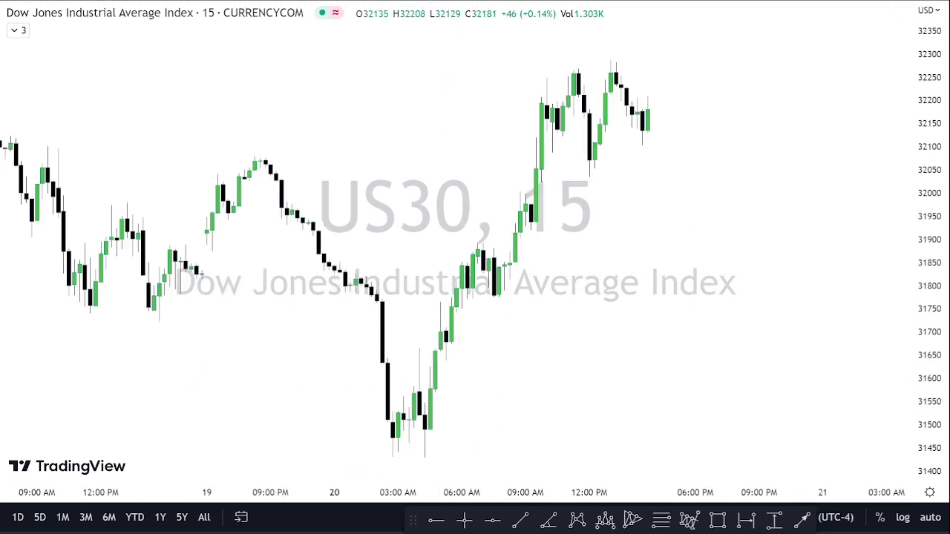
drag(928, 438, 928, 394)
drag(651, 379, 691, 339)
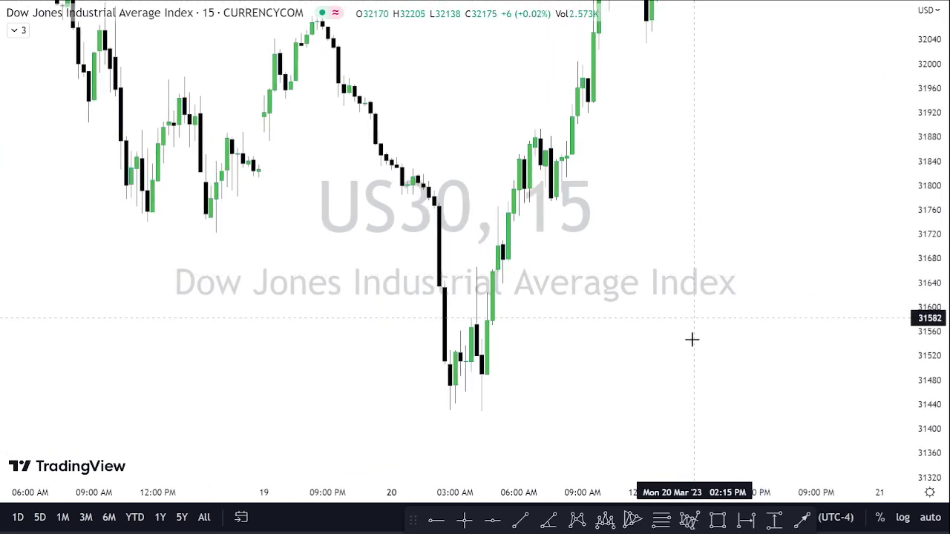
scroll(505, 282, up, 3)
drag(401, 280, 559, 271)
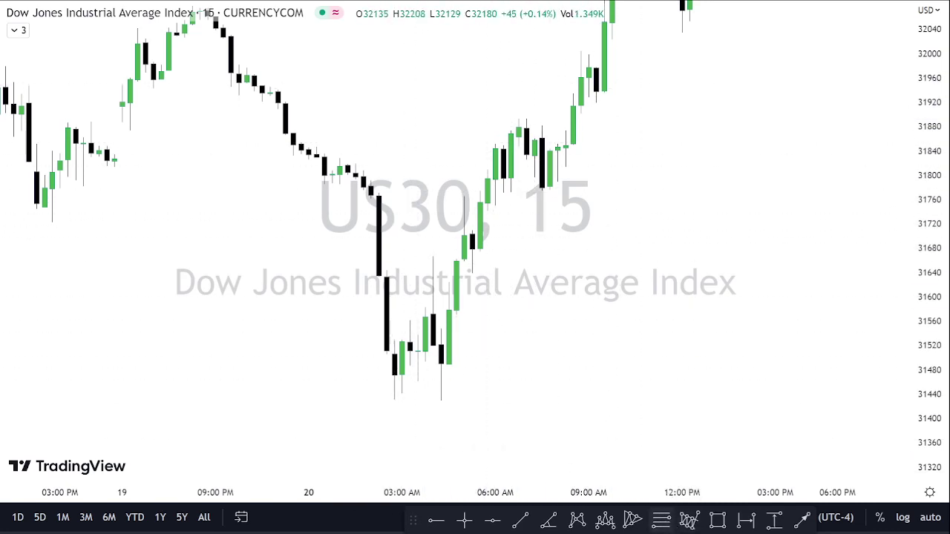
drag(651, 398, 727, 334)
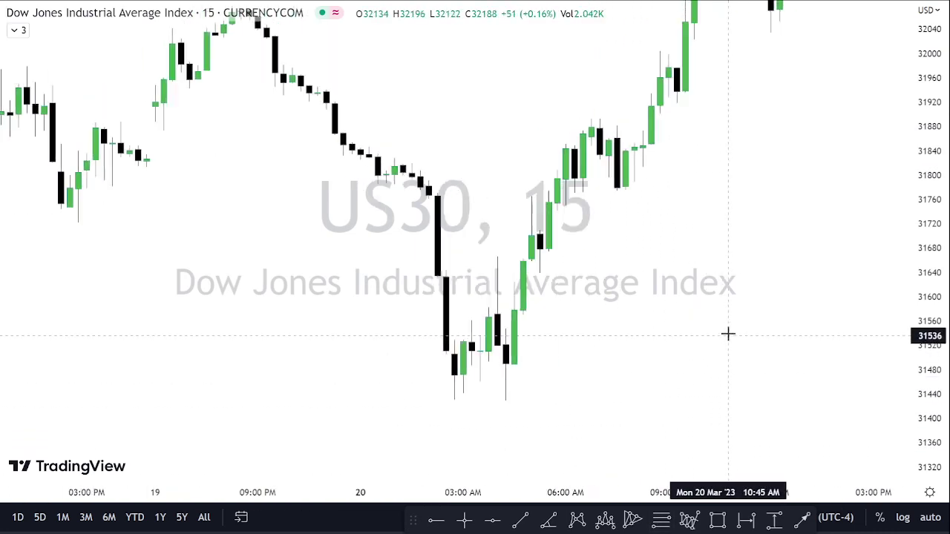
scroll(728, 334, up, 3)
drag(922, 418, 923, 358)
drag(716, 385, 789, 361)
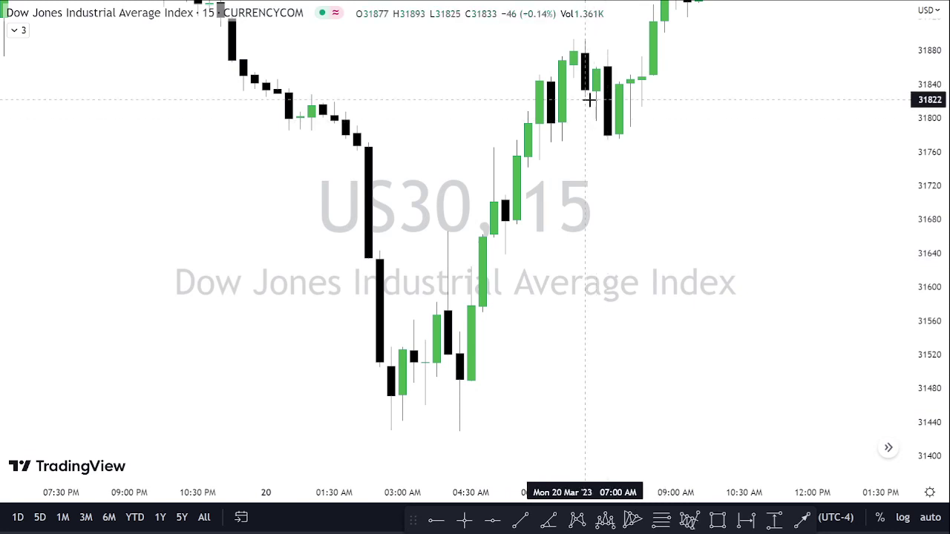
click(660, 517)
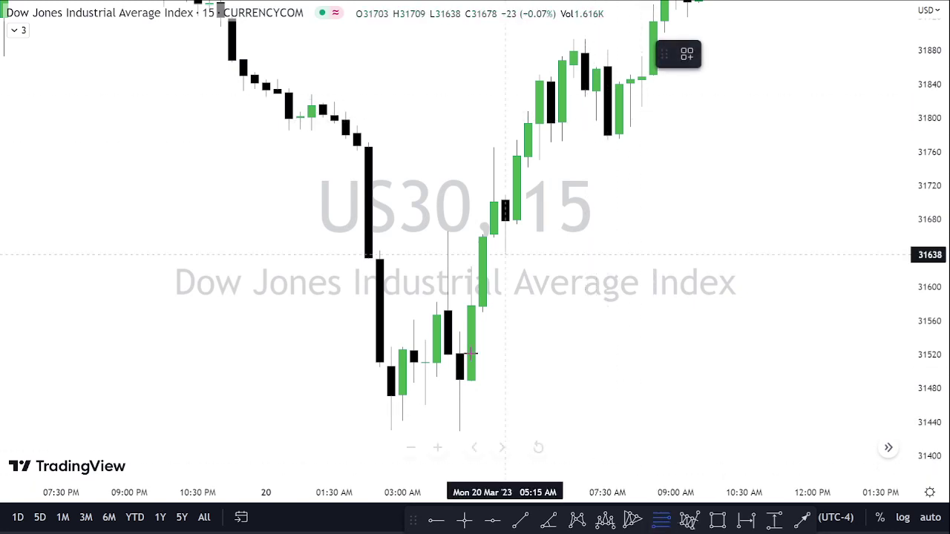
mouse_move(311, 83)
mouse_down()
mouse_move(329, 219)
mouse_move(373, 333)
mouse_move(389, 428)
mouse_up()
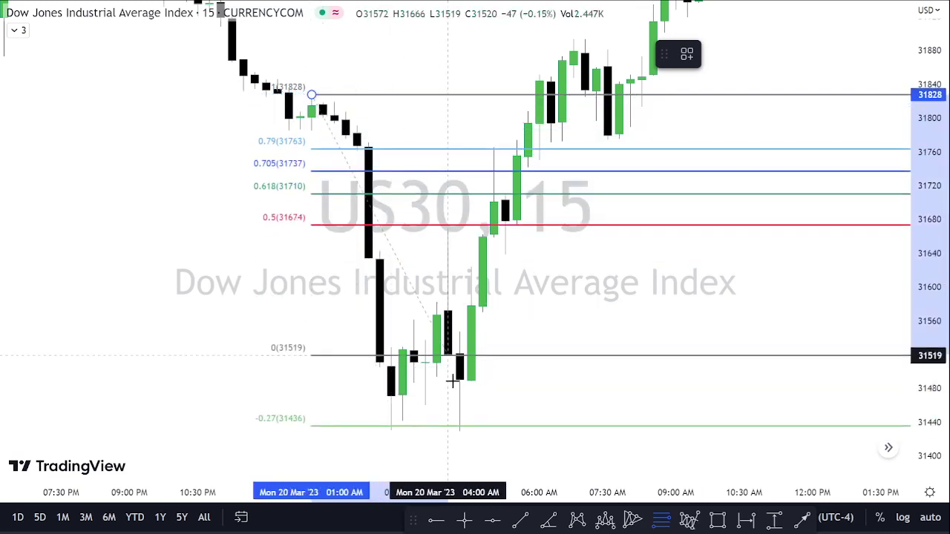
key(Escape)
Draw a Fib Retracement from the 20 March 02:45 AM swing low at 31430 up to the 01:00 AM high at 31828.
click(665, 522)
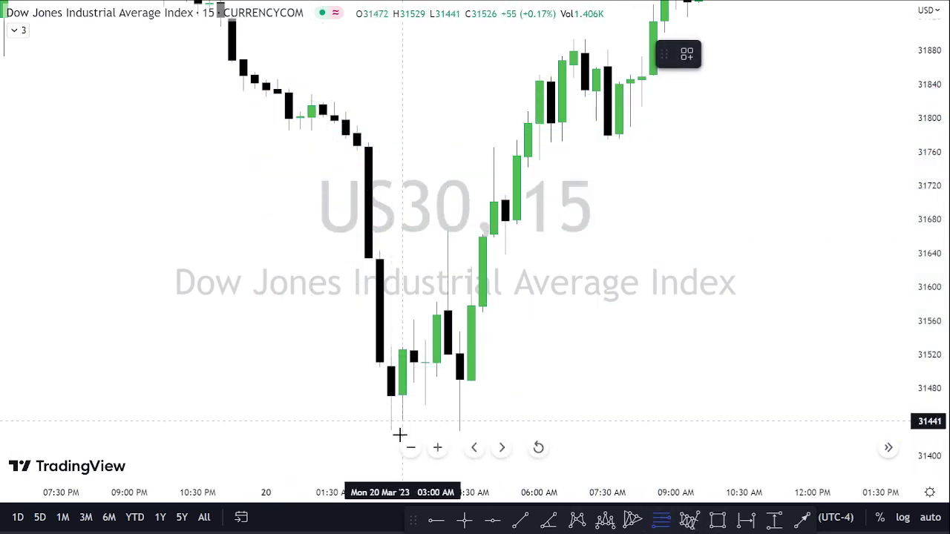
mouse_move(391, 430)
mouse_down()
mouse_move(380, 258)
mouse_move(299, 111)
mouse_up()
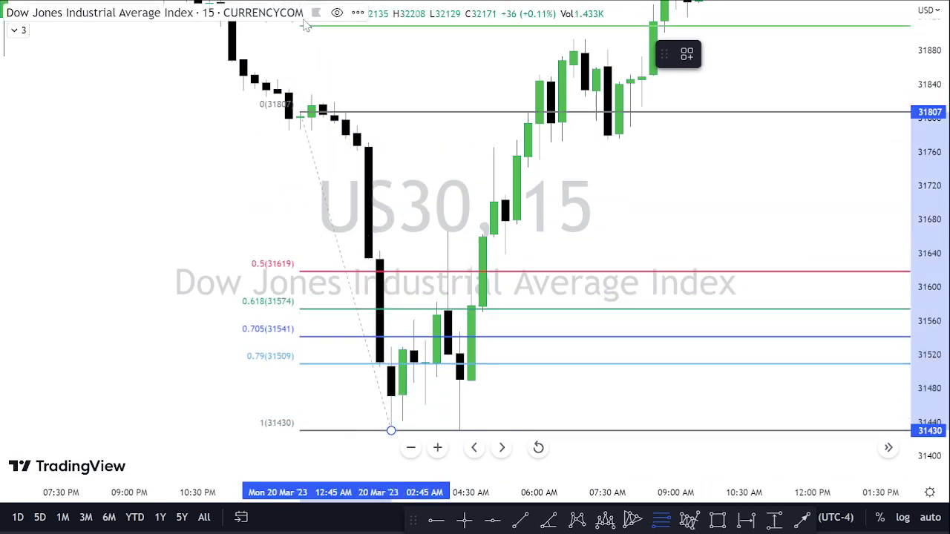
click(310, 43)
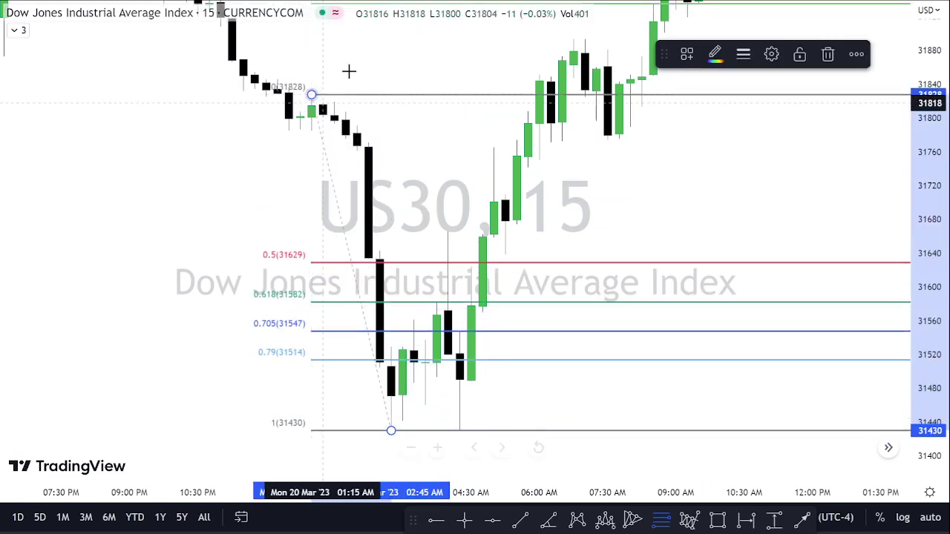
click(542, 163)
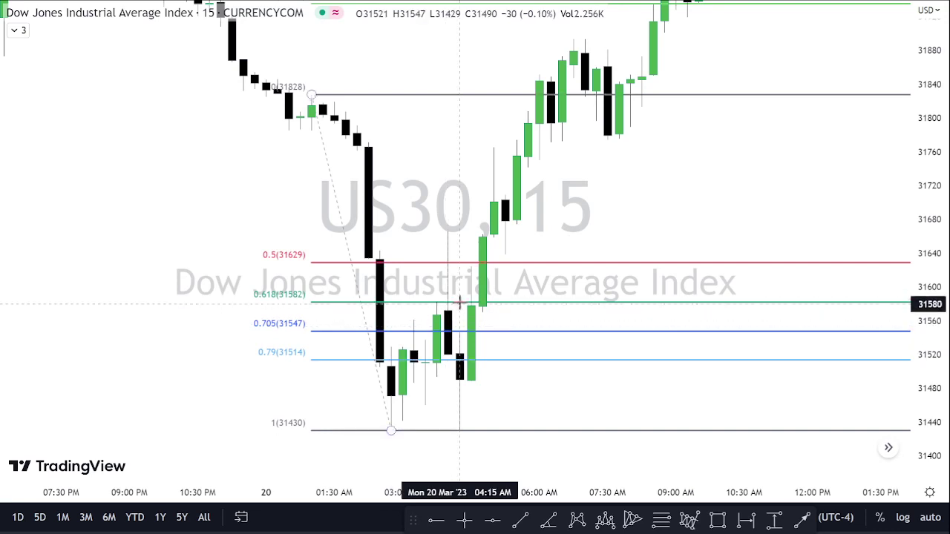
Review the price action against the retracement's extension levels above the 31828 high, and delete the retracement.
drag(497, 381, 432, 365)
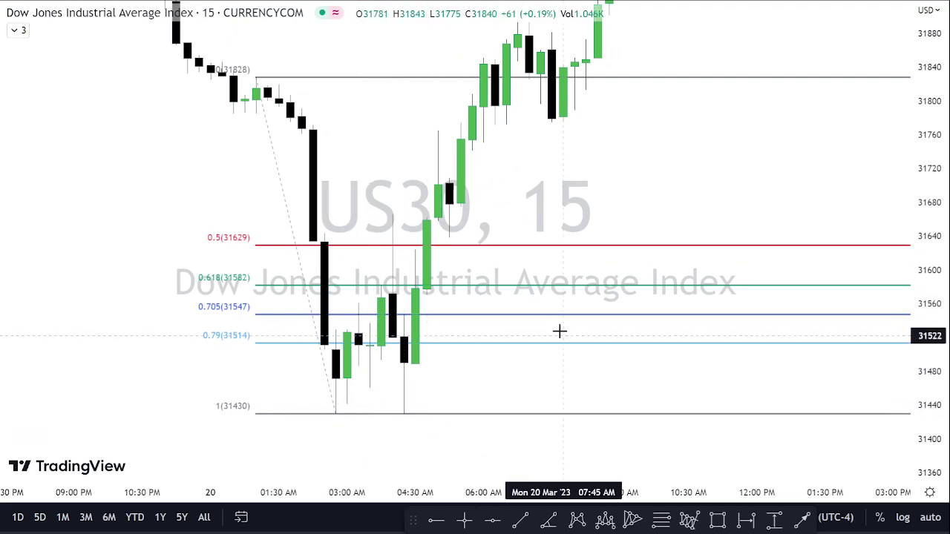
drag(588, 221, 470, 413)
drag(674, 201, 601, 369)
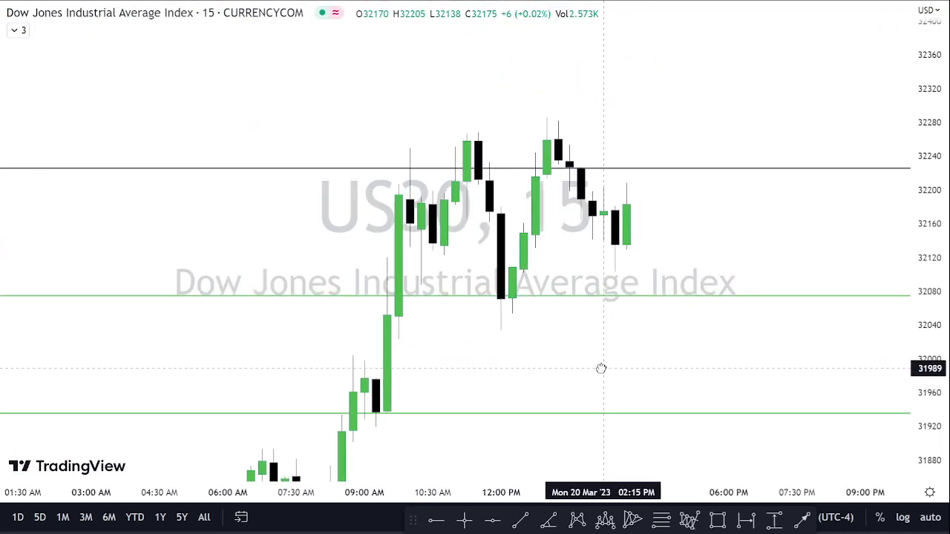
drag(519, 354, 837, 64)
click(625, 214)
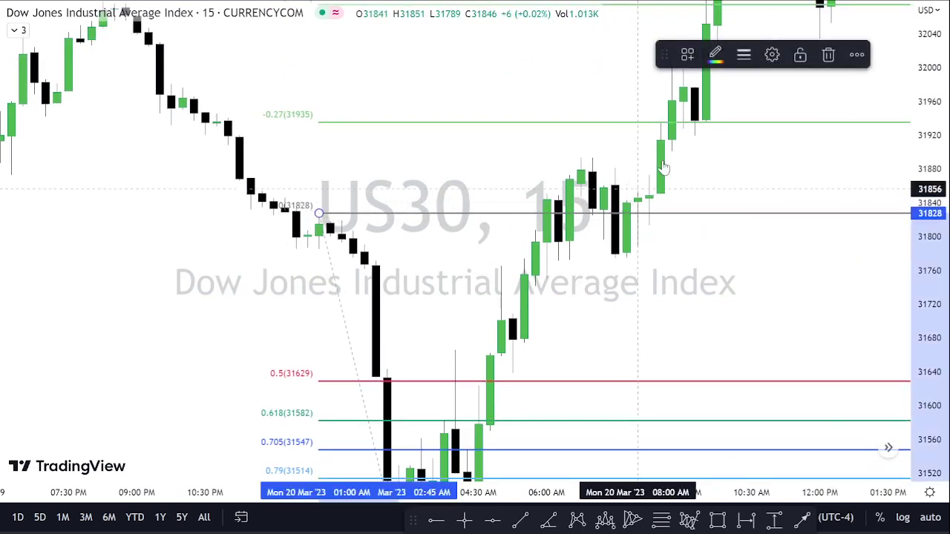
click(830, 53)
Locate the 17 March swing high and the sell-off after it for another retracement example.
scroll(805, 173, down, 3)
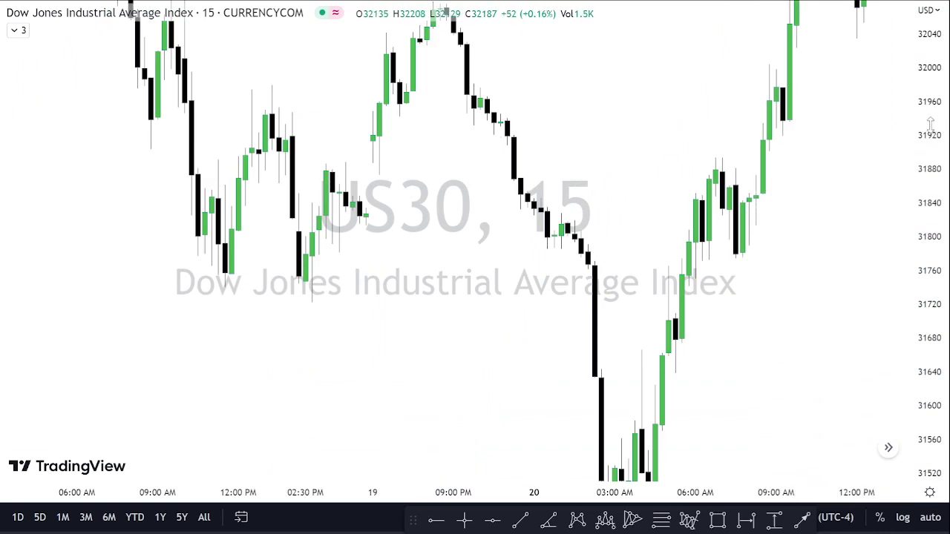
drag(928, 123, 917, 223)
drag(604, 174, 808, 232)
drag(496, 170, 805, 314)
scroll(812, 276, down, 2)
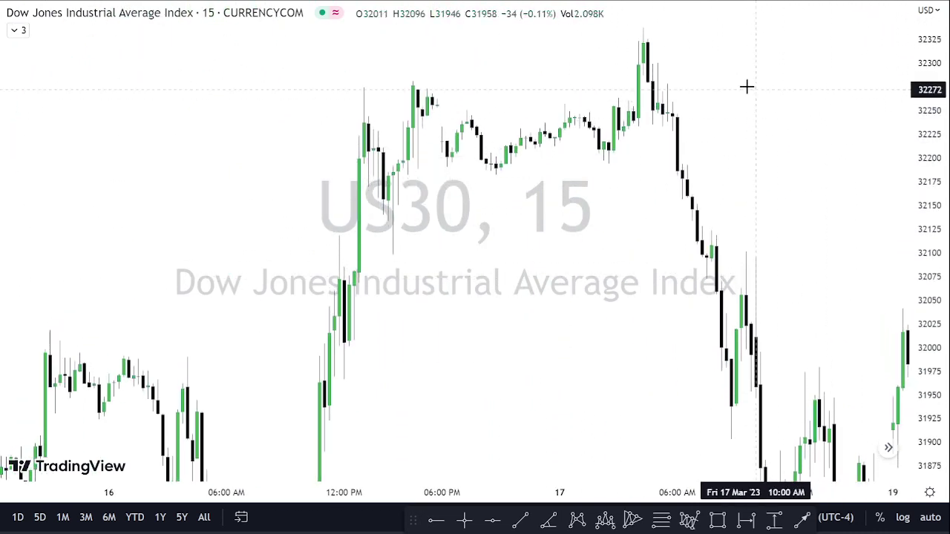
scroll(747, 84, up, 5)
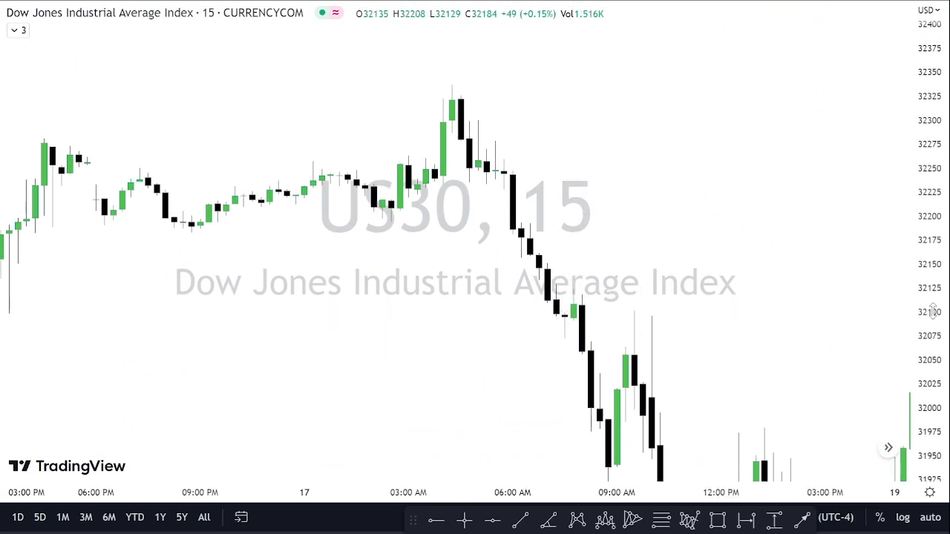
drag(931, 313, 923, 60)
drag(647, 93, 647, 214)
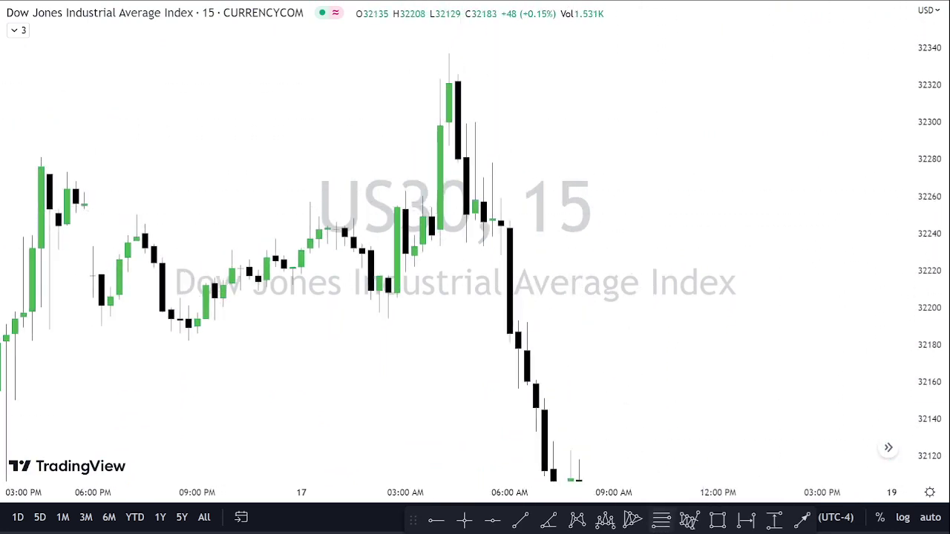
click(660, 518)
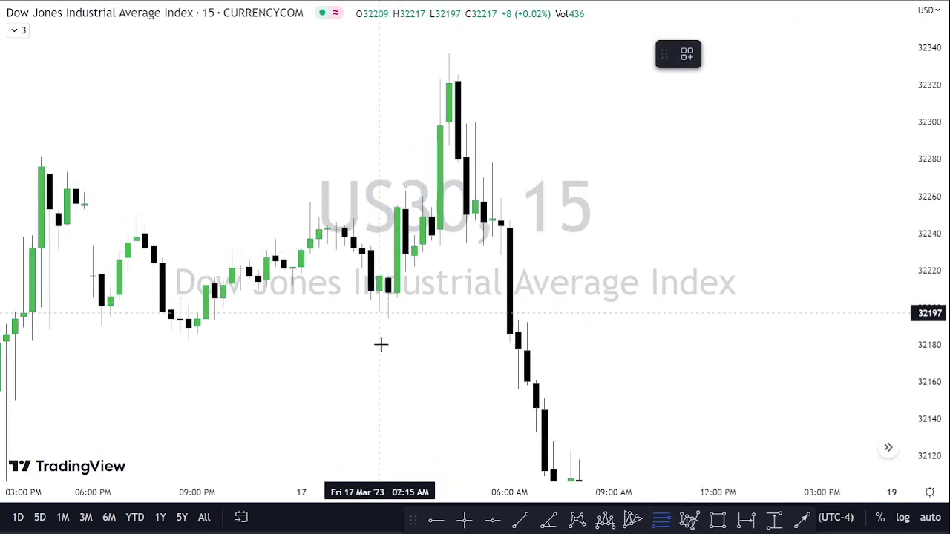
click(387, 319)
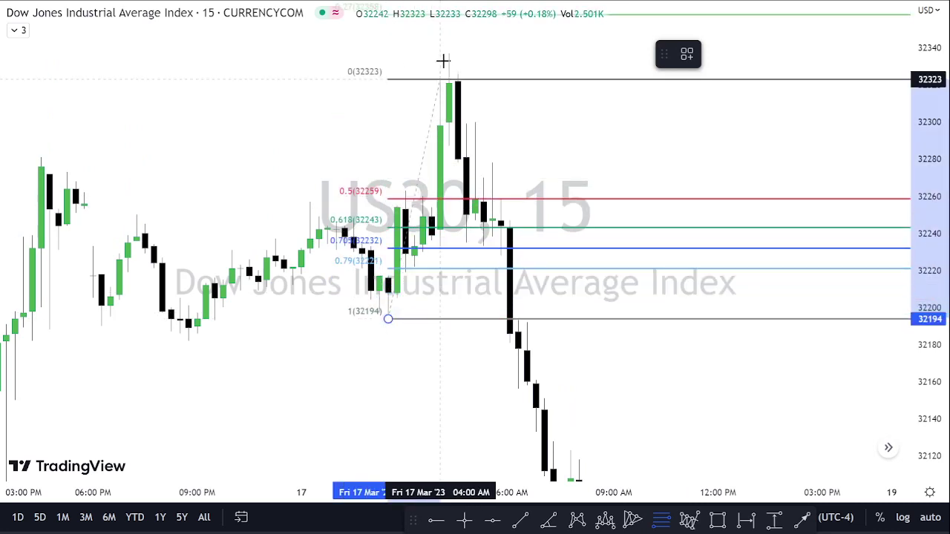
key(Escape)
Draw a Fib Retracement from the 17 March 04:15 AM swing high at 32337 down to the swing low at 32194.
click(655, 522)
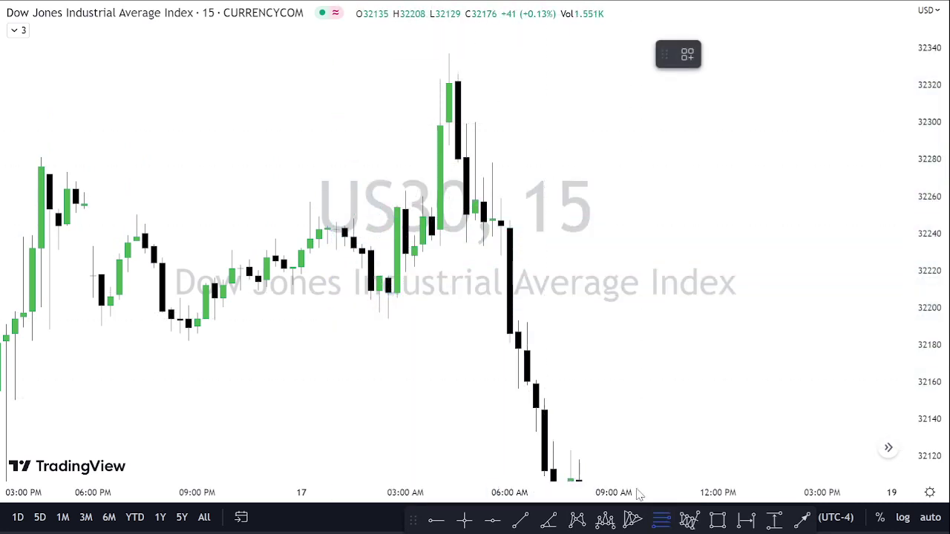
click(449, 46)
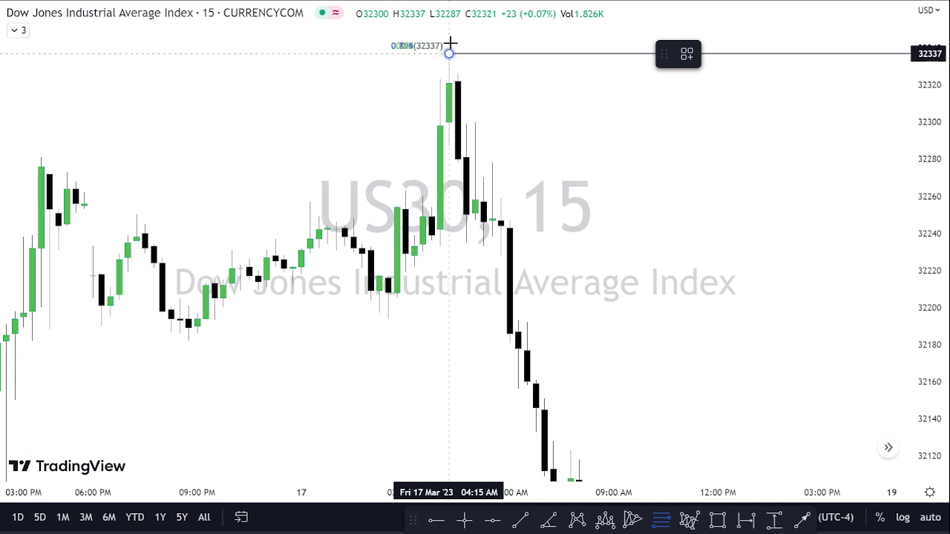
click(392, 343)
click(475, 268)
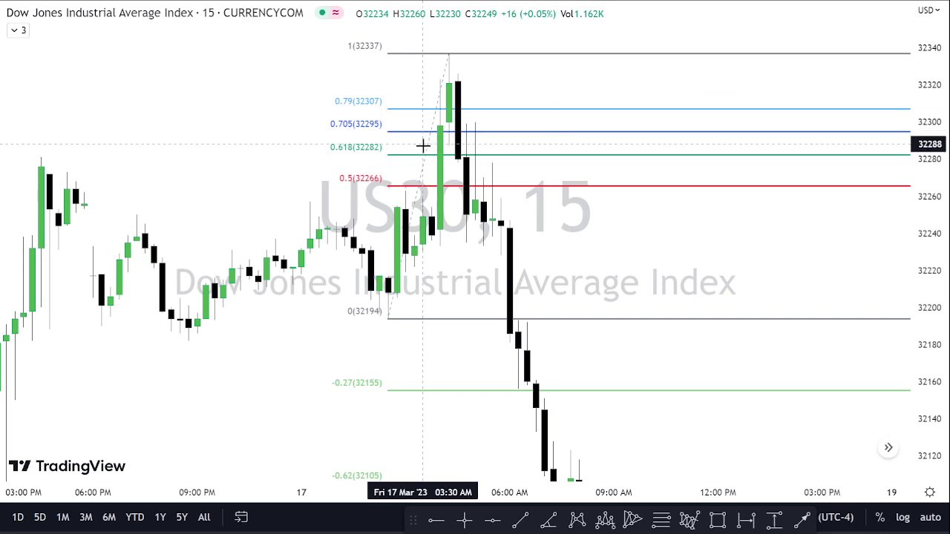
Review the price action against the extension levels -0.27, -0.62 and -1 below the swing low, and delete the retracement.
drag(587, 249, 504, 52)
drag(626, 299, 640, 129)
drag(642, 341, 608, 113)
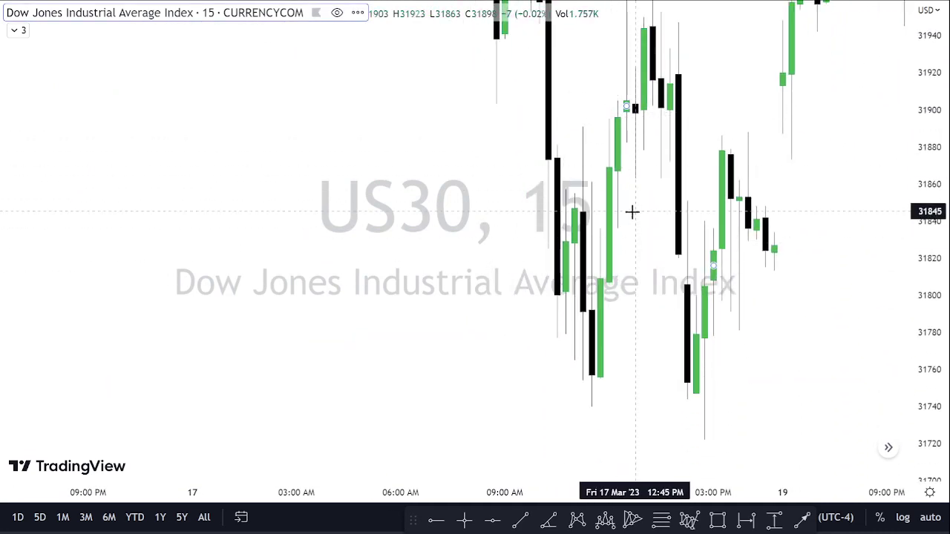
drag(646, 227, 655, 311)
scroll(719, 285, down, 2)
drag(930, 165, 839, 398)
click(672, 109)
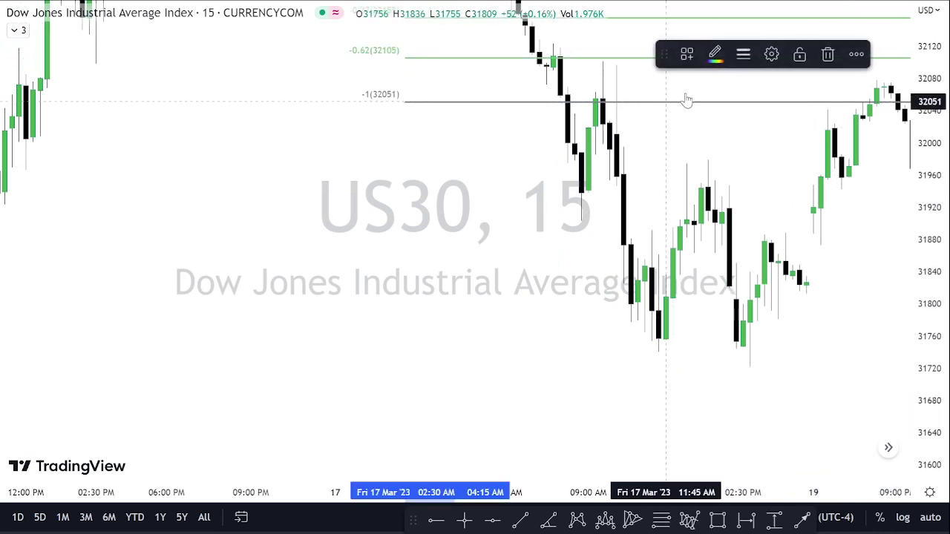
click(841, 50)
Redraw the Fib Retracement from the 17 March swing high at 32337 to the 02:30 AM swing low at 32194.
drag(698, 87, 584, 191)
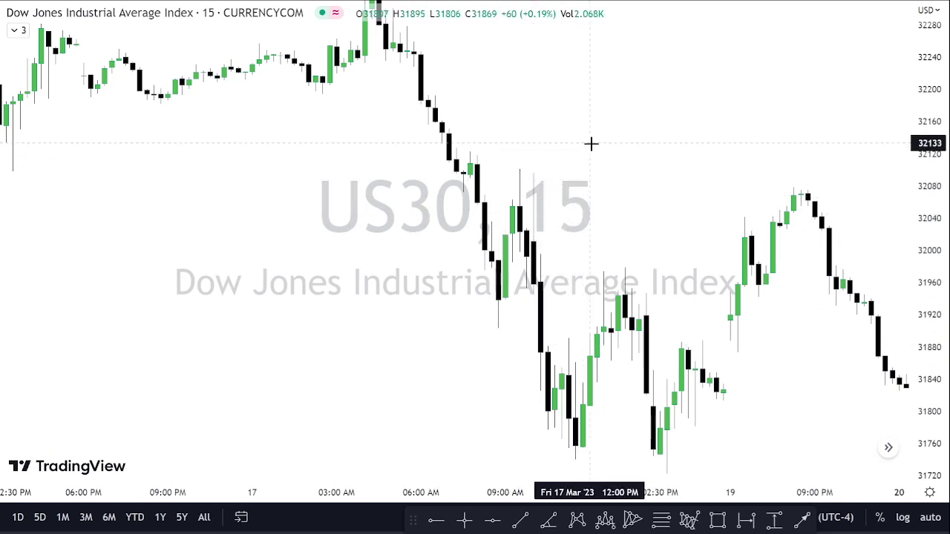
drag(591, 143, 697, 293)
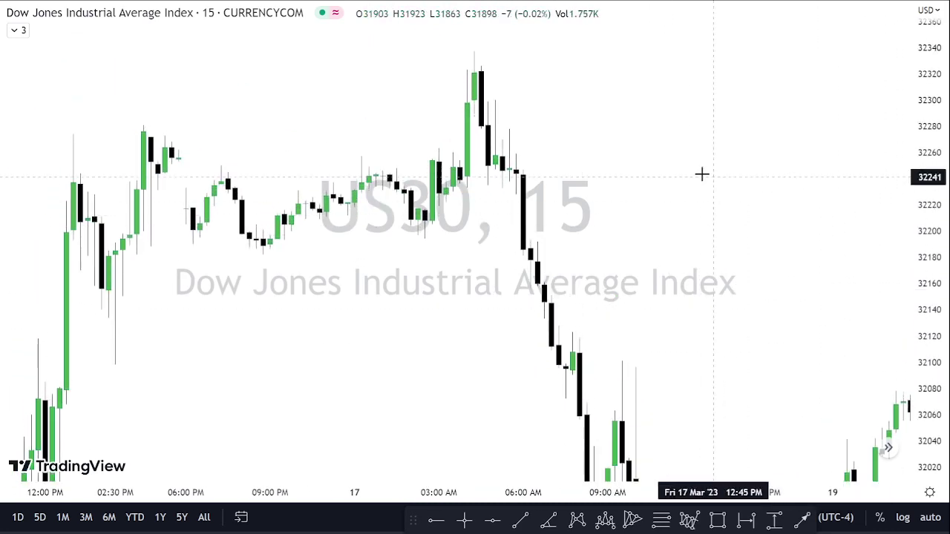
drag(660, 166, 690, 216)
scroll(691, 216, up, 3)
drag(920, 356, 919, 236)
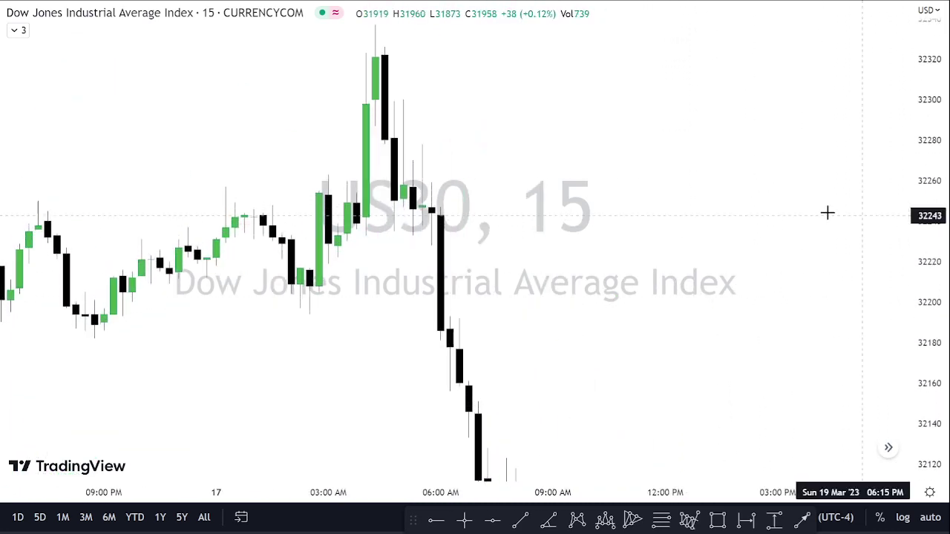
drag(604, 206, 708, 218)
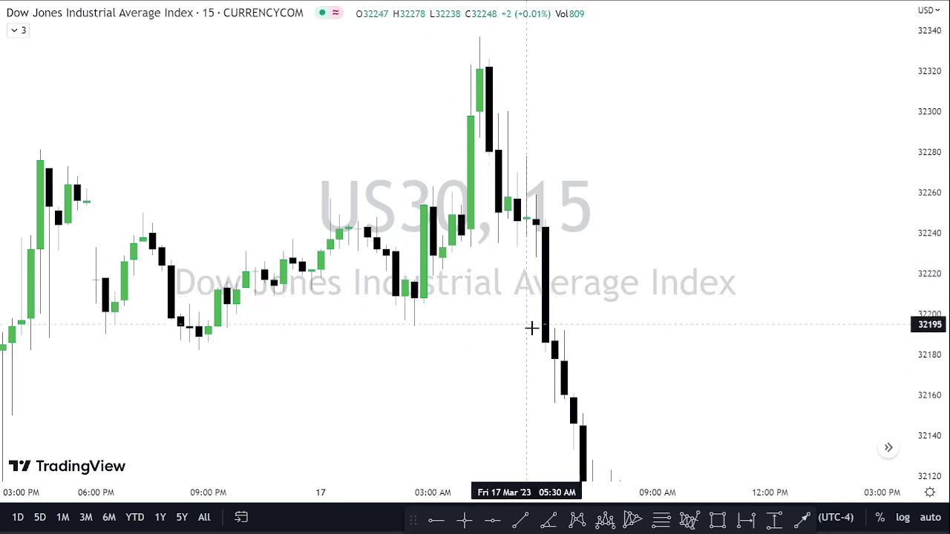
click(660, 519)
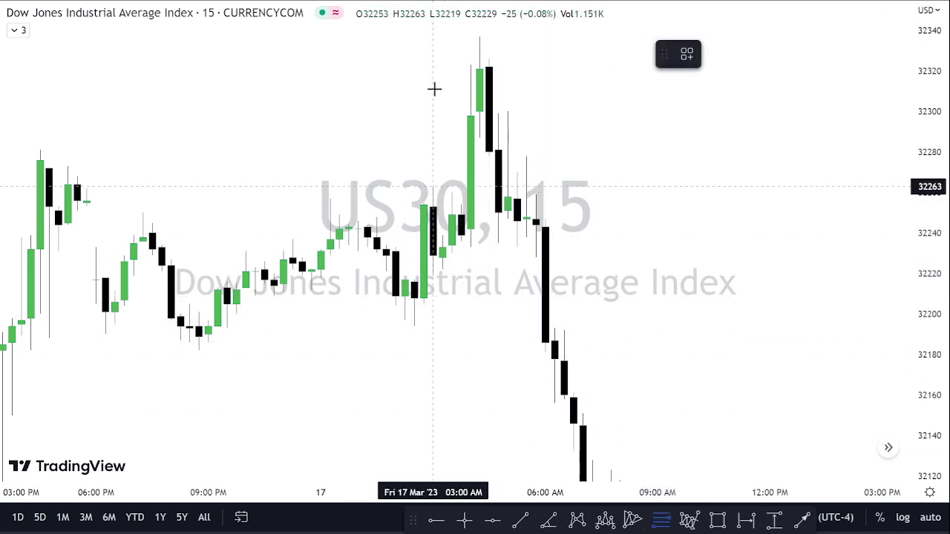
click(481, 38)
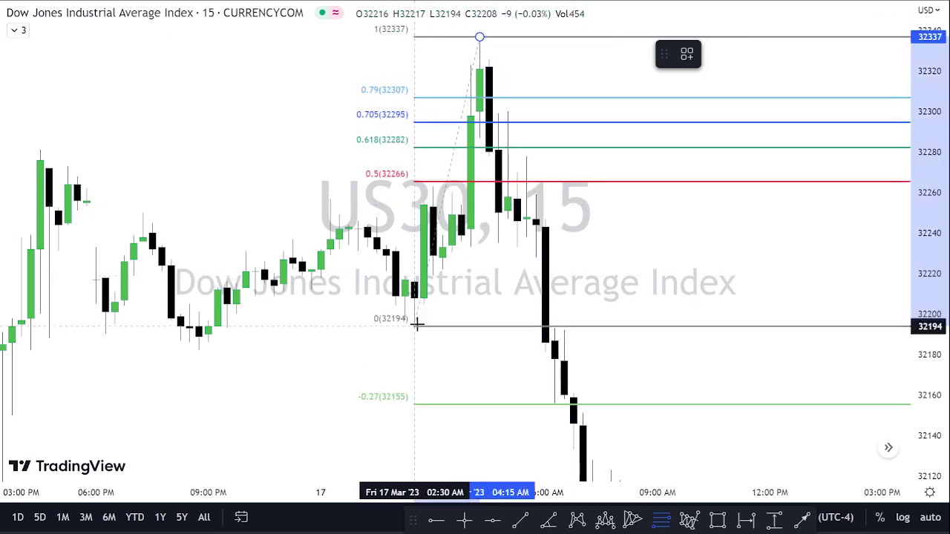
click(414, 325)
Move the retracement's lower anchor to the wick low of the large green 04:00 AM candle at 32233.
drag(414, 326, 471, 252)
click(549, 210)
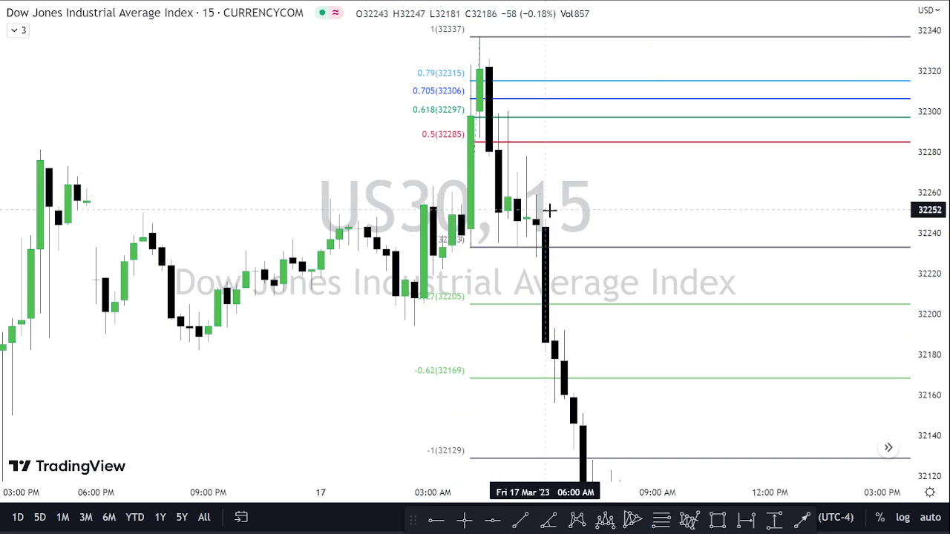
Return the retracement's lower anchor to the 02:30 AM swing low at 32194, and delete the retracement.
drag(474, 251, 414, 326)
click(827, 54)
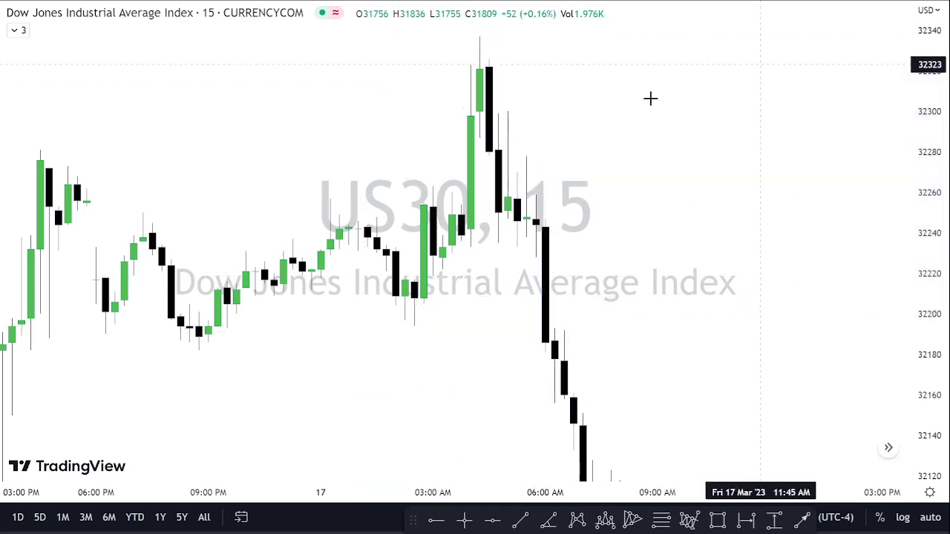
Go back to the 16 March decline, compress the price scale, and examine its swing low near 31566.
scroll(649, 97, left, 10)
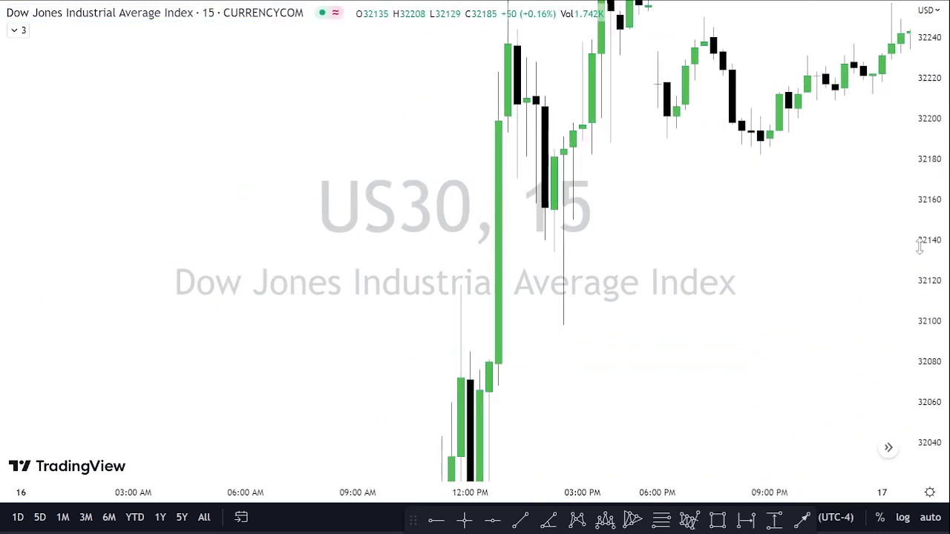
scroll(693, 197, left, 8)
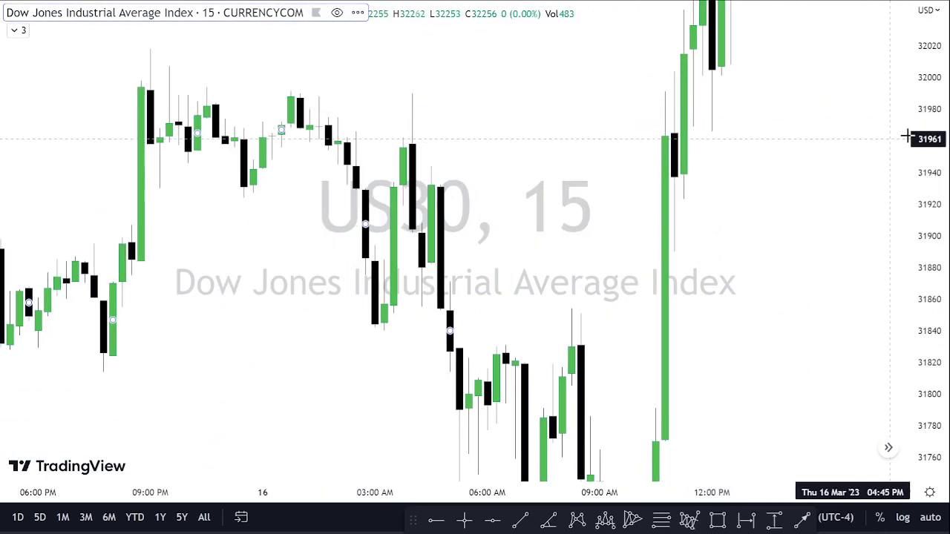
drag(925, 137, 924, 276)
drag(736, 324, 676, 151)
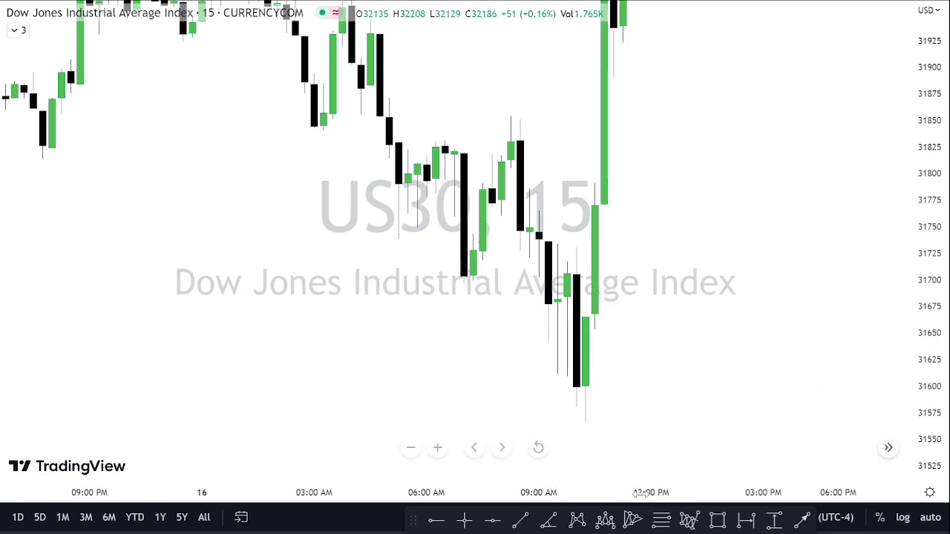
click(659, 519)
click(586, 428)
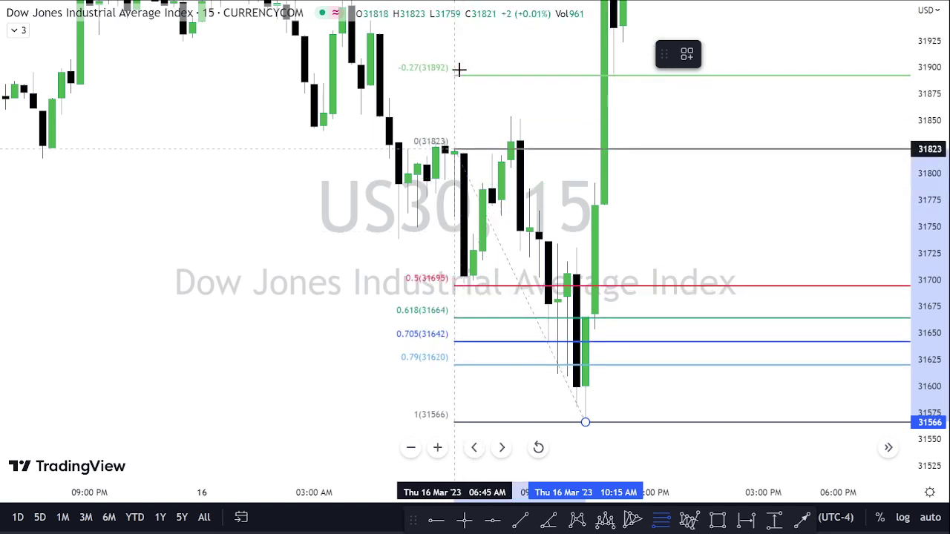
key(Escape)
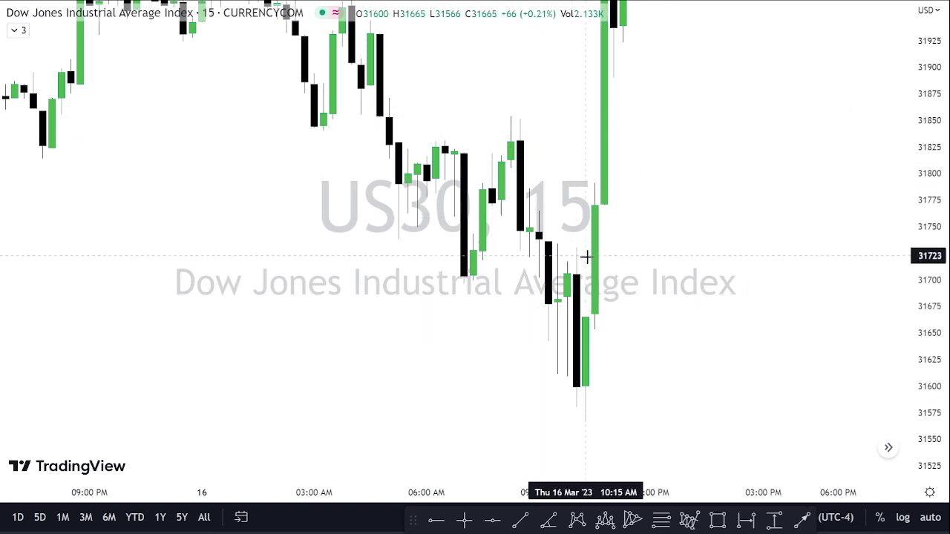
Draw a Fib Retracement from the 16 March 10:15 AM swing low at 31566 to the 08:15 AM swing high at 31854.
key(alt+f)
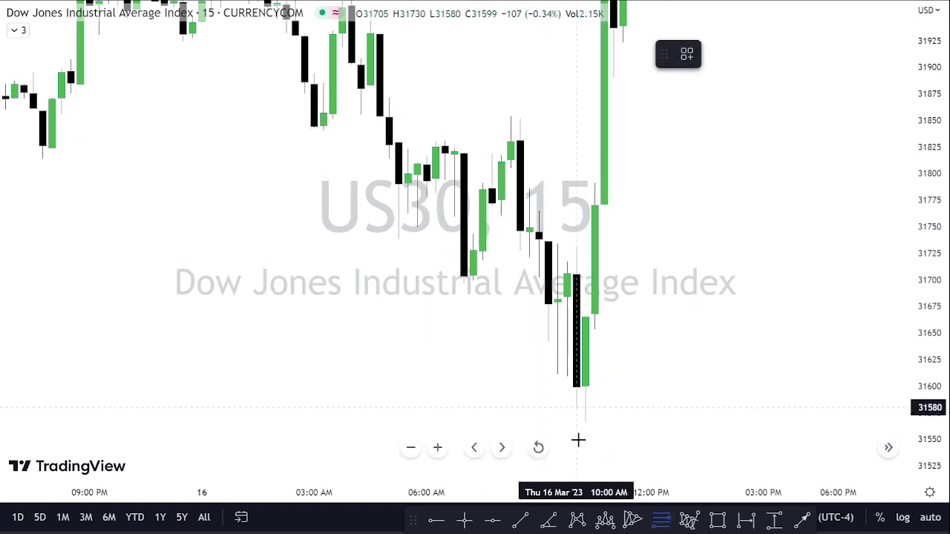
mouse_move(586, 447)
mouse_down()
mouse_move(568, 118)
mouse_move(557, 152)
mouse_up()
click(581, 165)
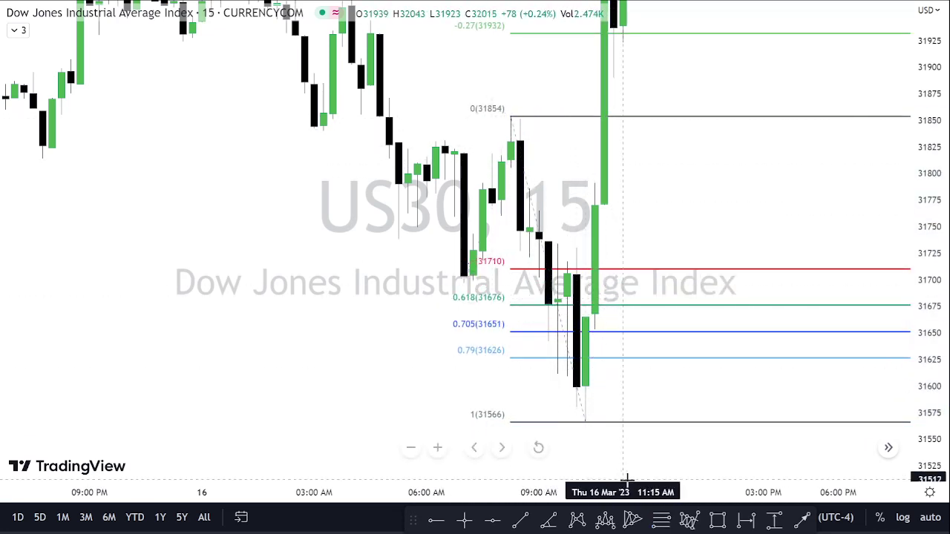
Review the following price action against the retracement levels and the -0.27, -0.62 and -1 extensions above the swing high, and delete the retracement.
drag(725, 155, 537, 114)
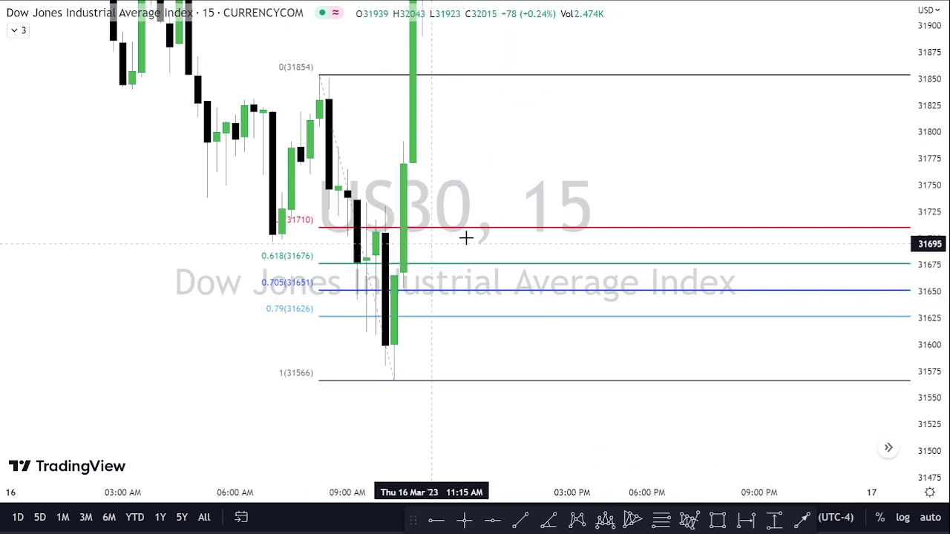
drag(579, 100, 2, 180)
drag(746, 269, 204, 229)
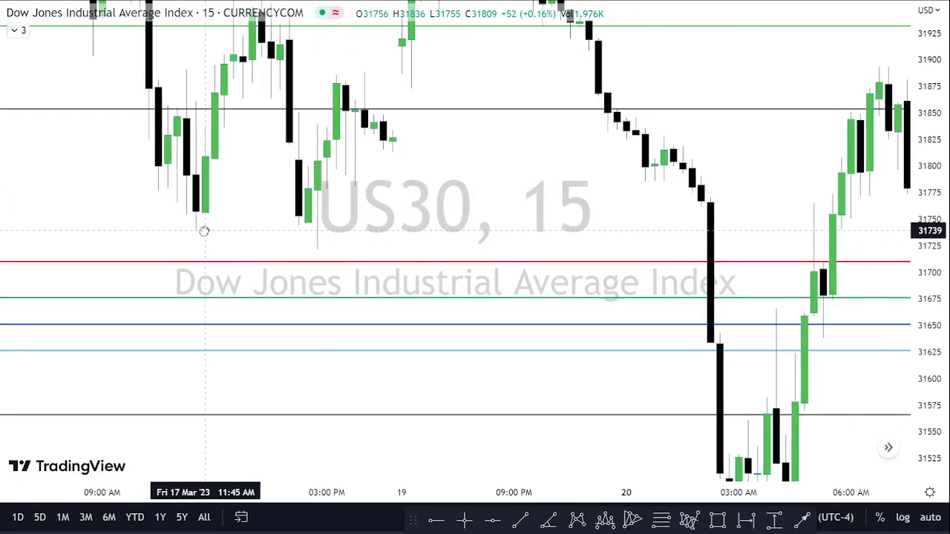
mouse_move(737, 208)
mouse_down()
mouse_move(583, 138)
mouse_move(532, 89)
mouse_move(752, 215)
mouse_up()
drag(321, 237, 875, 207)
drag(431, 188, 917, 214)
scroll(838, 142, down, 4)
drag(754, 171, 608, 260)
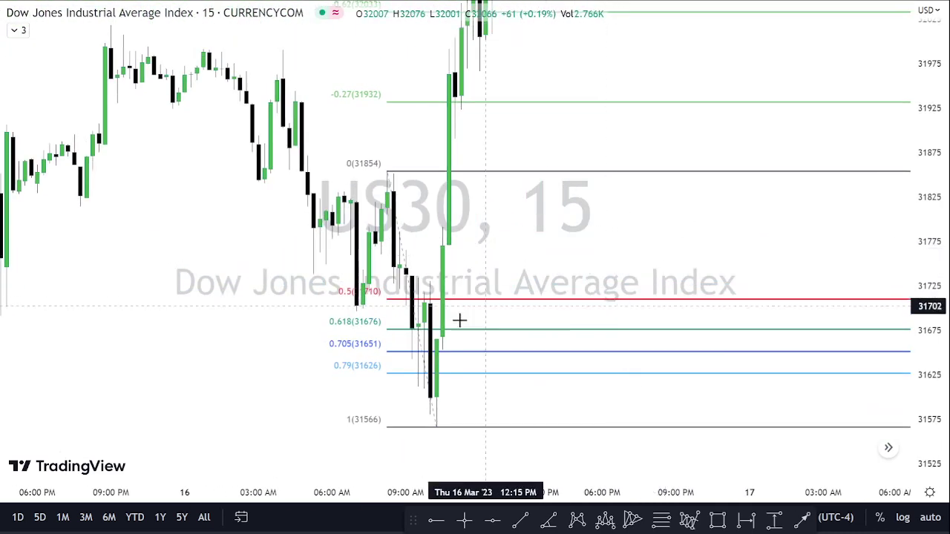
drag(579, 215, 343, 358)
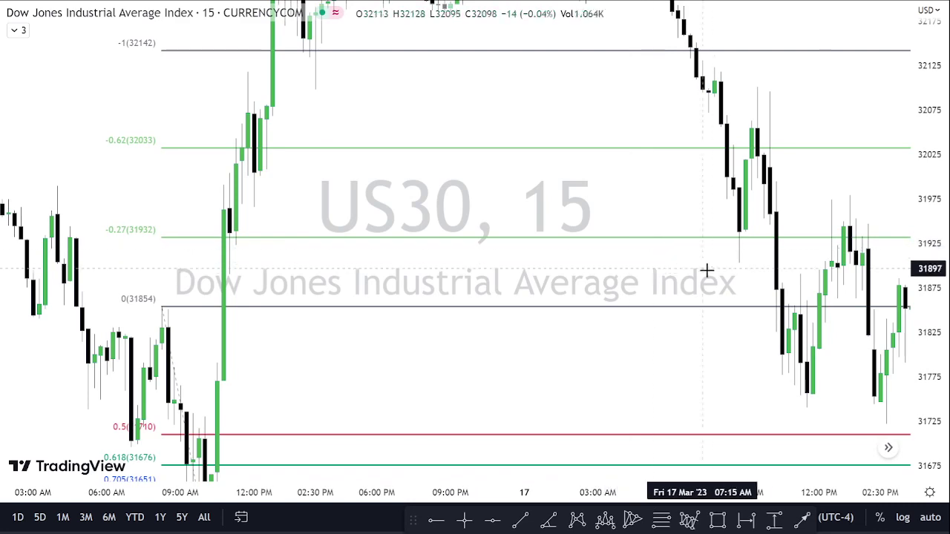
drag(781, 296, 765, 165)
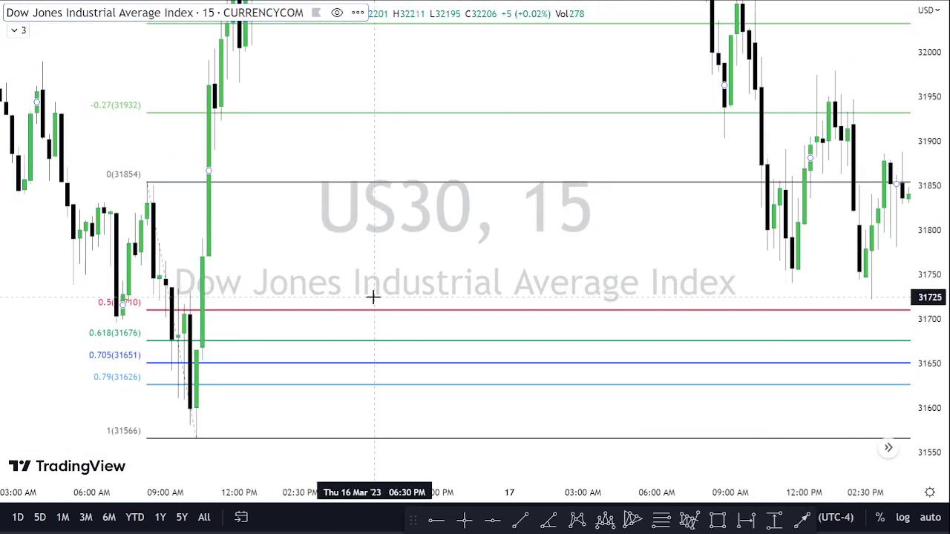
click(395, 365)
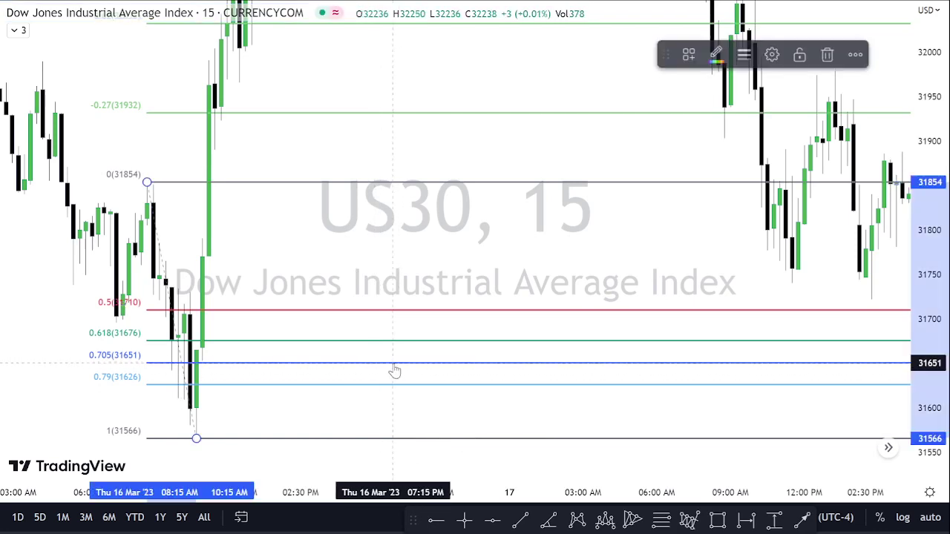
click(827, 54)
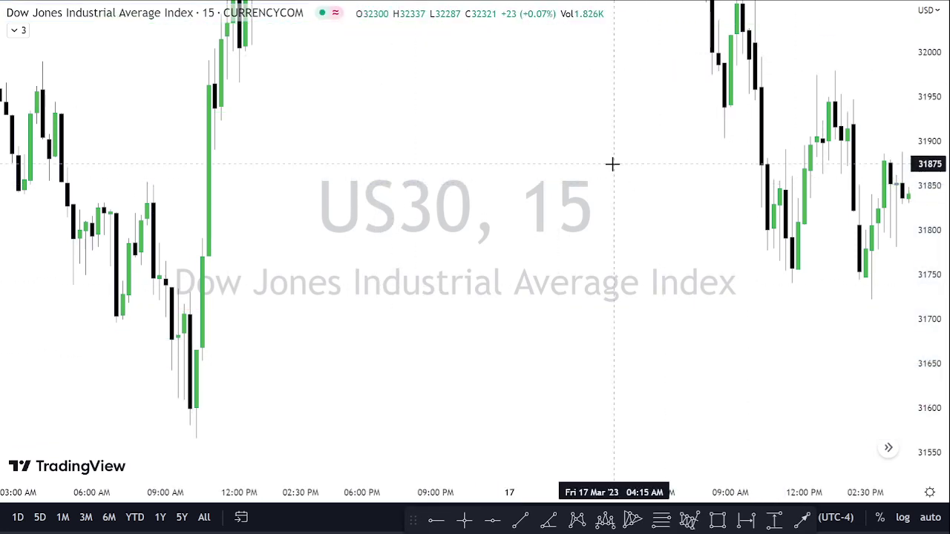
Draw a Fib Retracement from the 15 March swing low at 31427 to the 11:15 AM swing high at 31731.
right_click(344, 182)
drag(355, 183, 660, 180)
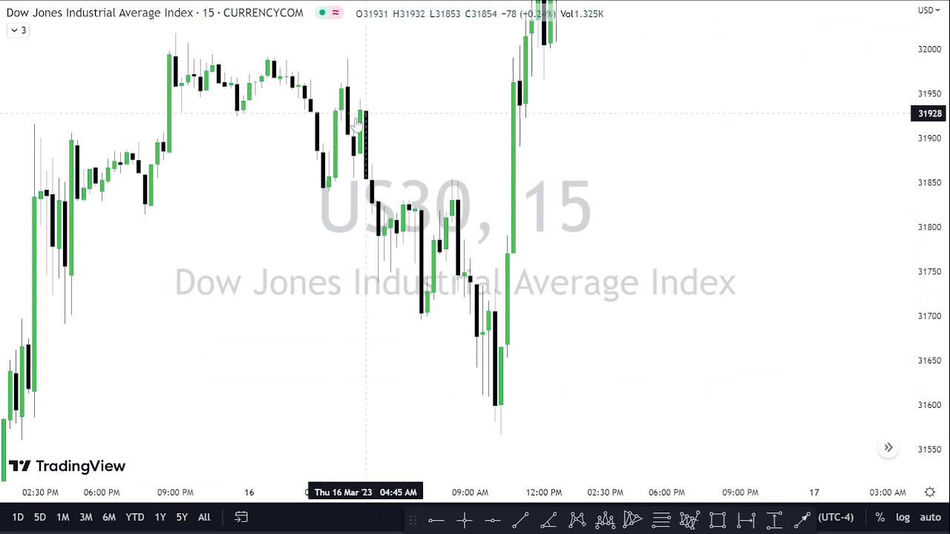
drag(364, 108, 700, 110)
drag(581, 190, 601, 210)
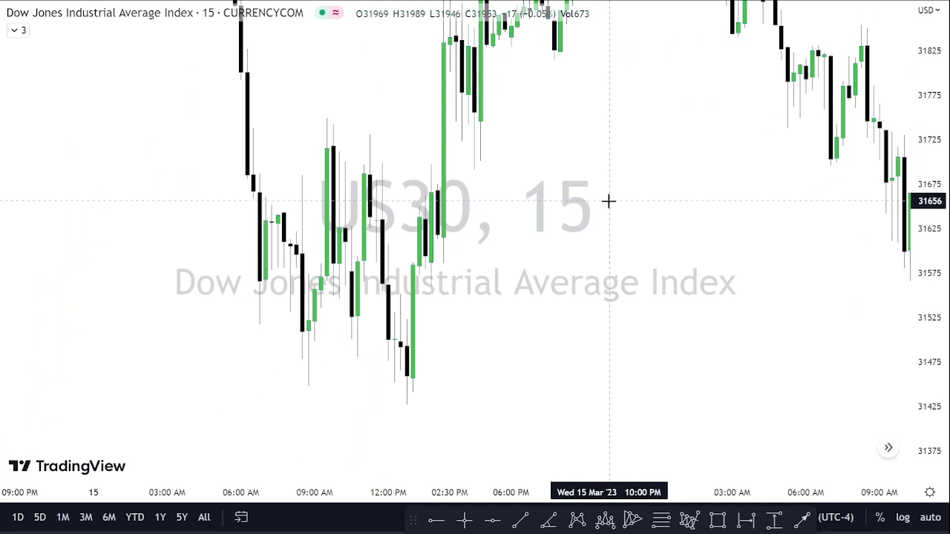
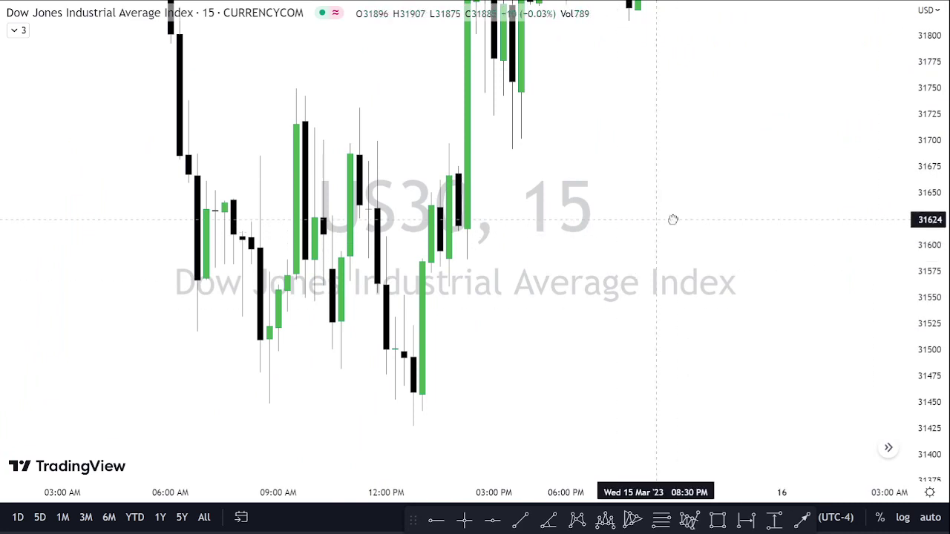
click(659, 519)
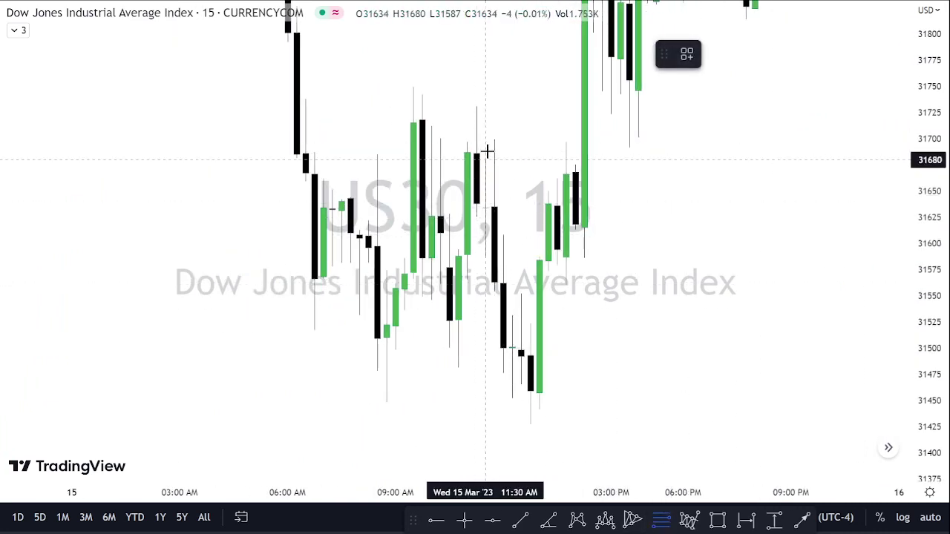
click(535, 424)
click(476, 110)
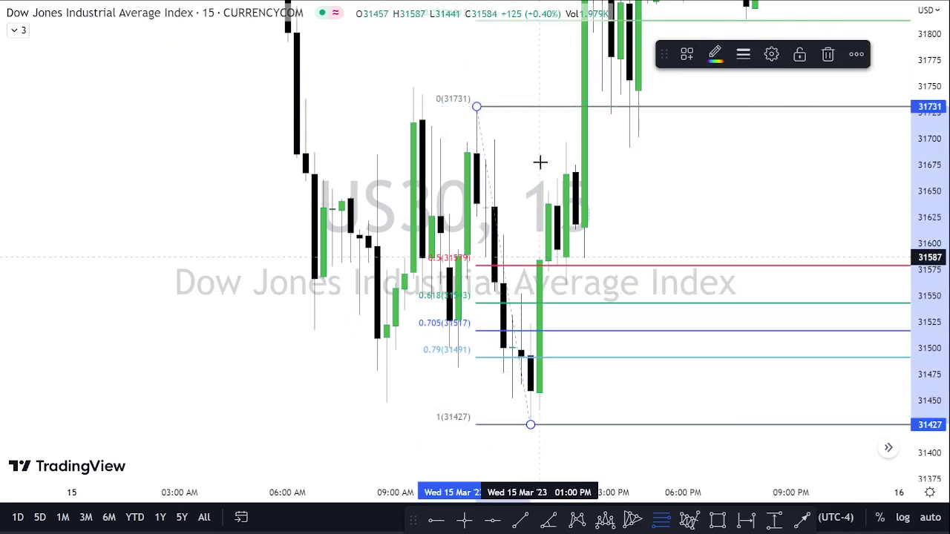
click(540, 156)
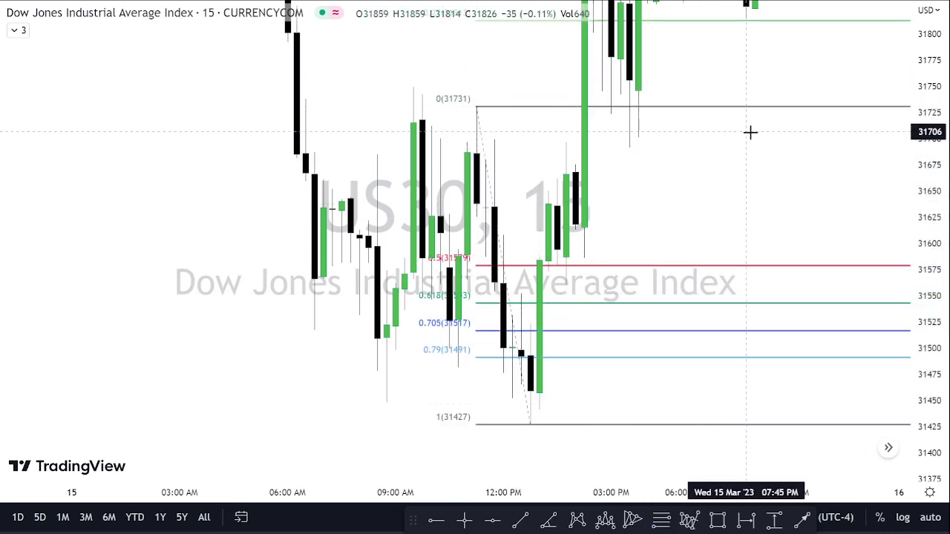
Review the pullback into 16 March against the 0.5 level and the -0.27 extension, and delete the 15 March retracement.
drag(729, 170, 329, 254)
drag(290, 224, 434, 192)
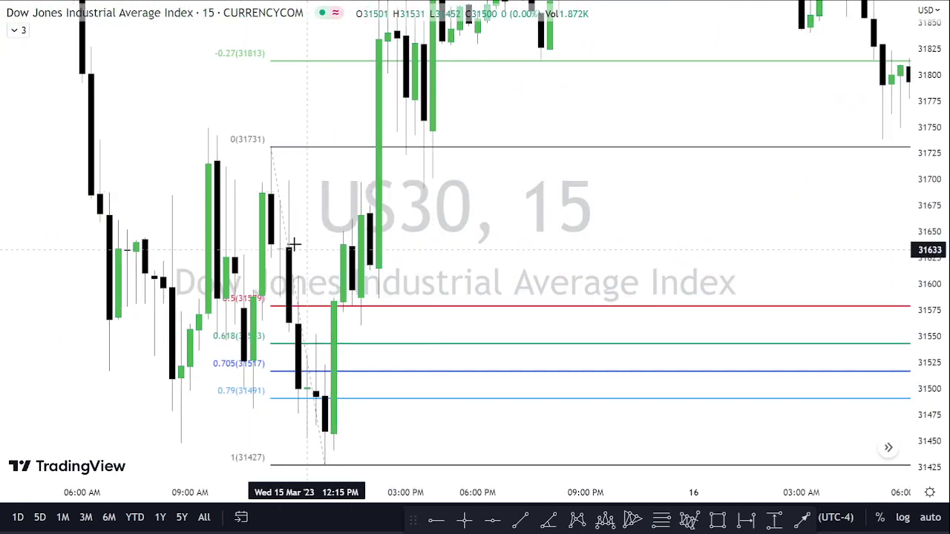
drag(803, 218, 46, 193)
click(346, 283)
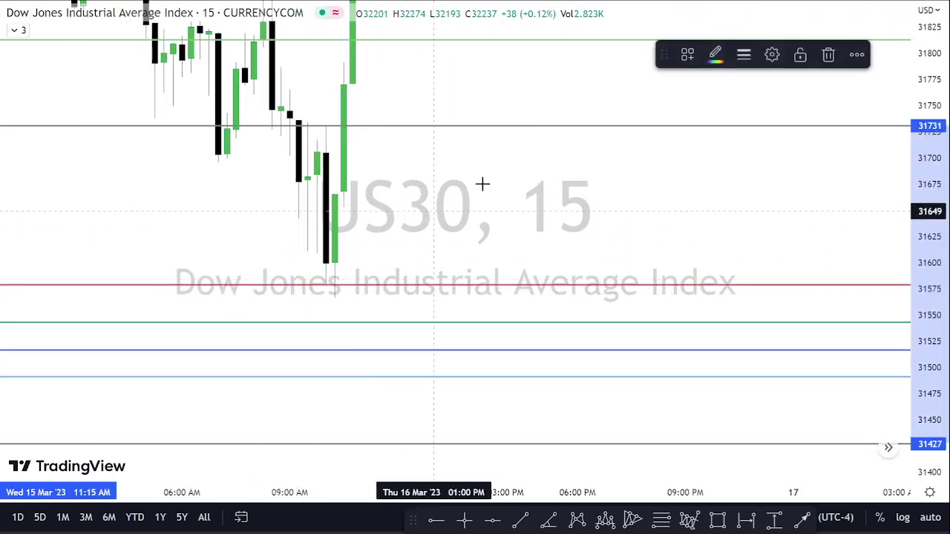
click(822, 64)
Draw a Fib Retracement from the 14 March swing high at 32280 down to the 09:30 AM wick low at 32002.
mouse_move(316, 191)
mouse_down()
mouse_move(816, 215)
mouse_move(807, 220)
mouse_up()
scroll(700, 170, down, 3)
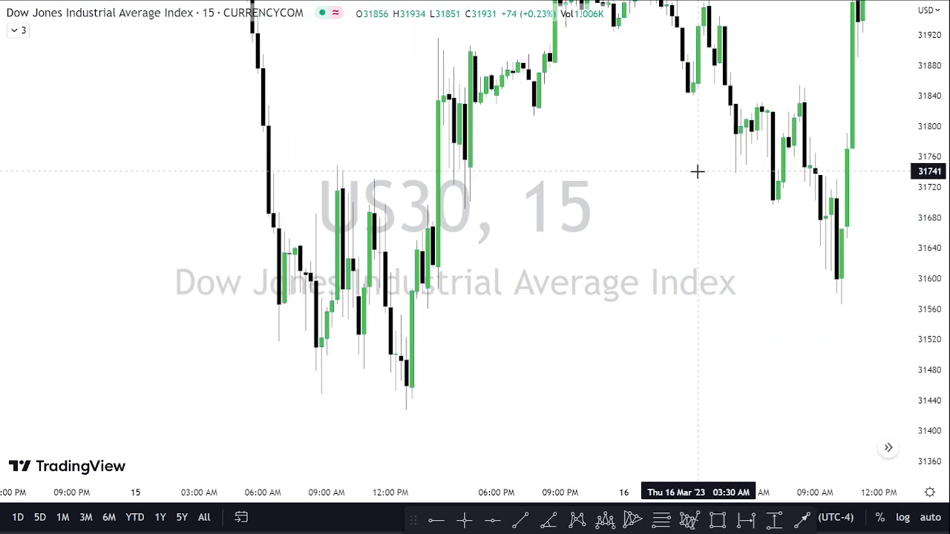
drag(859, 150, 746, 178)
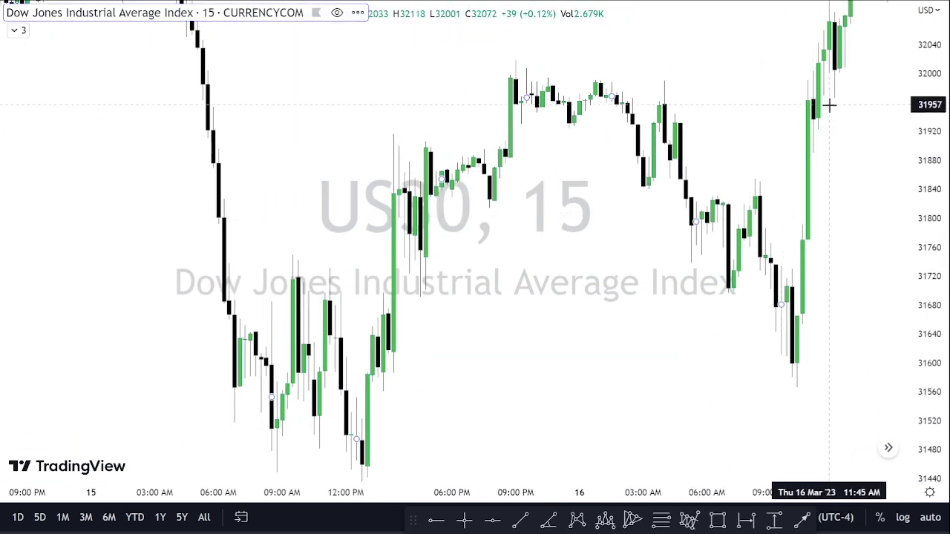
drag(412, 132, 599, 381)
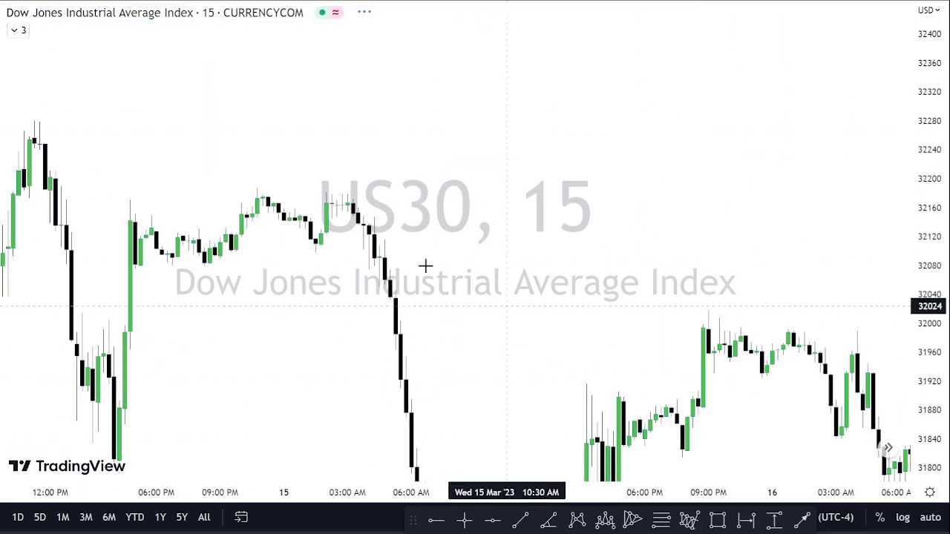
scroll(362, 265, left, 5)
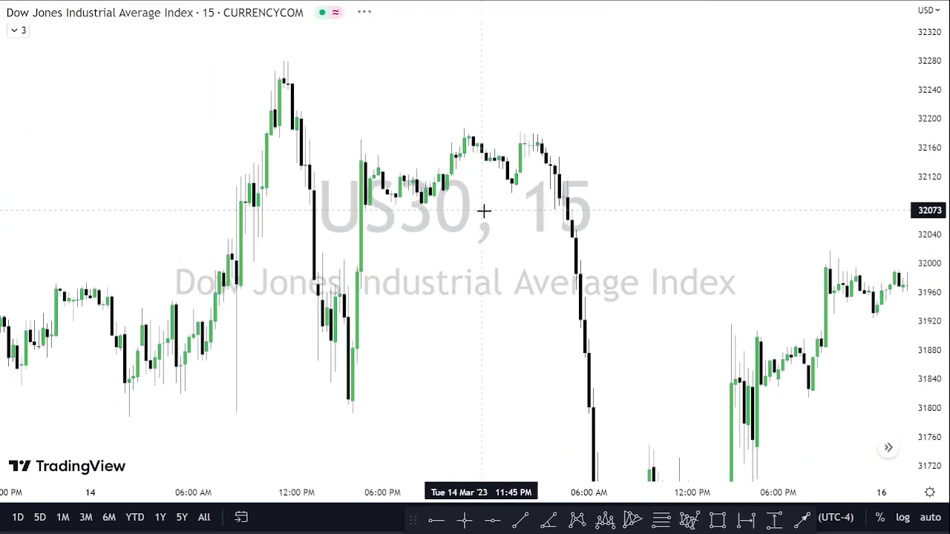
drag(394, 140, 462, 163)
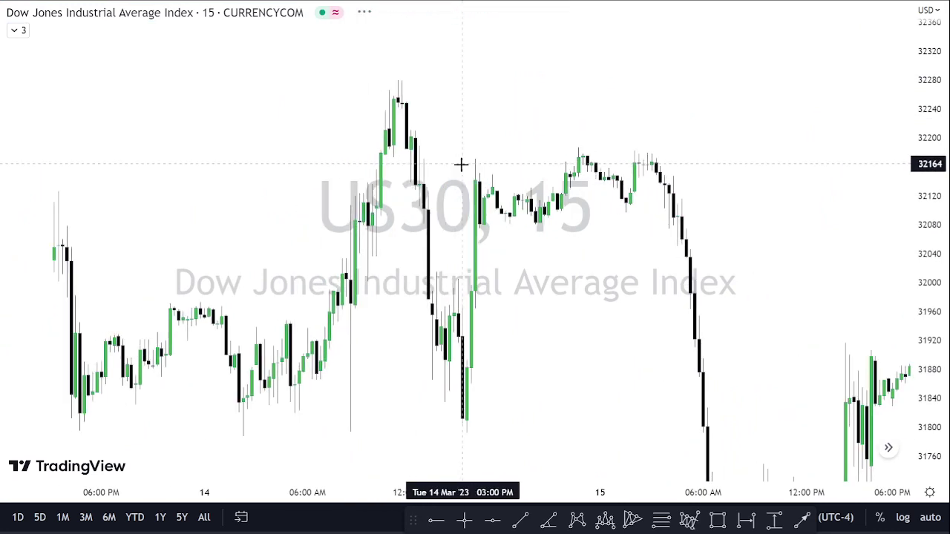
scroll(459, 164, up, 3)
drag(333, 157, 445, 157)
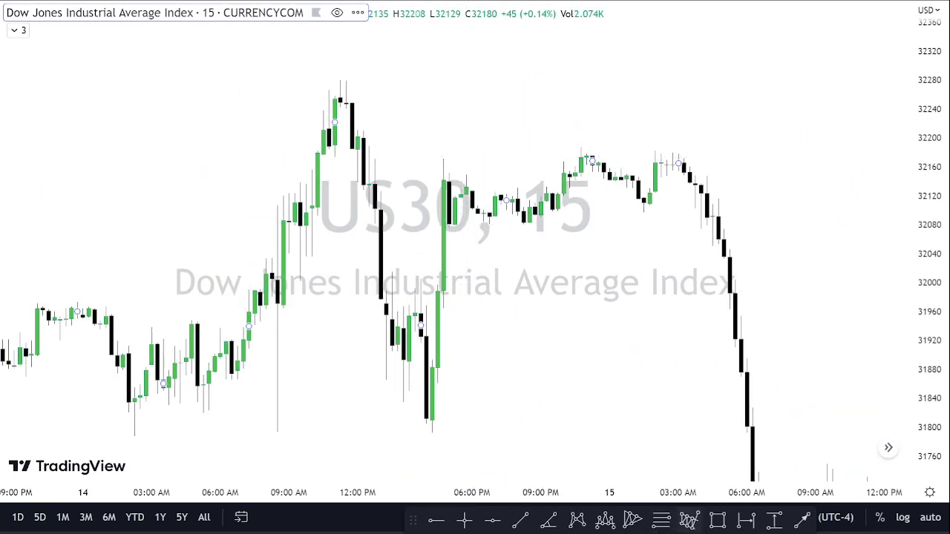
click(666, 519)
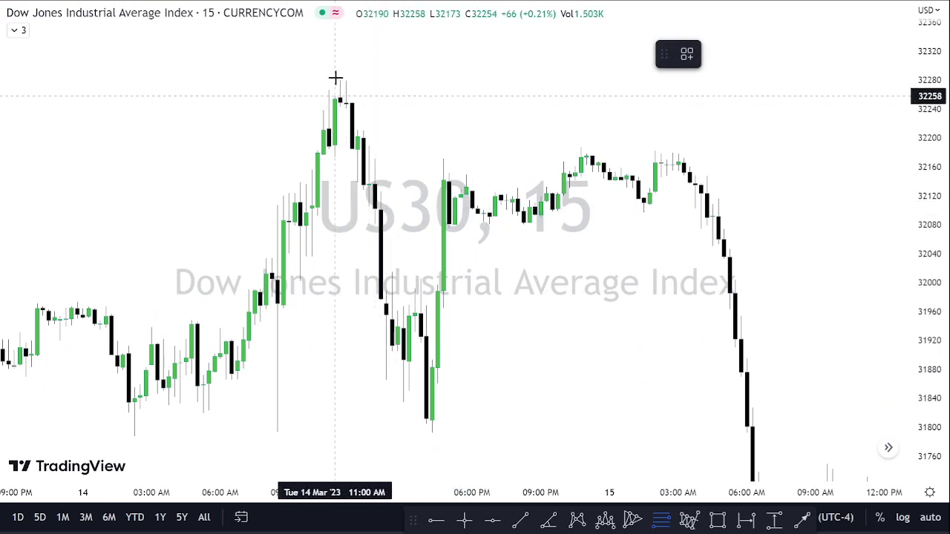
click(300, 282)
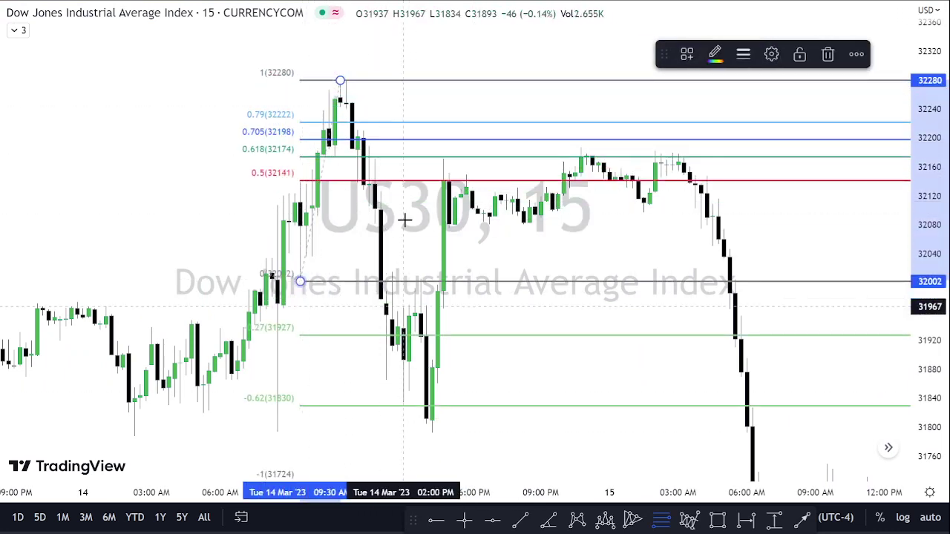
click(407, 216)
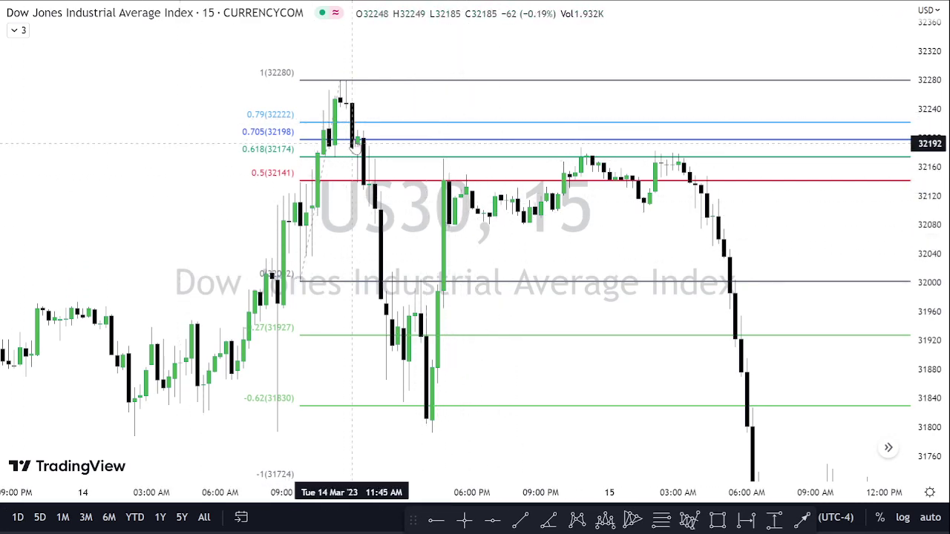
Examine the 14 March price action against the 0.5 to 0.79 retracement levels and the -0.27, -0.62 and -1 extensions.
scroll(337, 145, up, 3)
drag(259, 235, 530, 259)
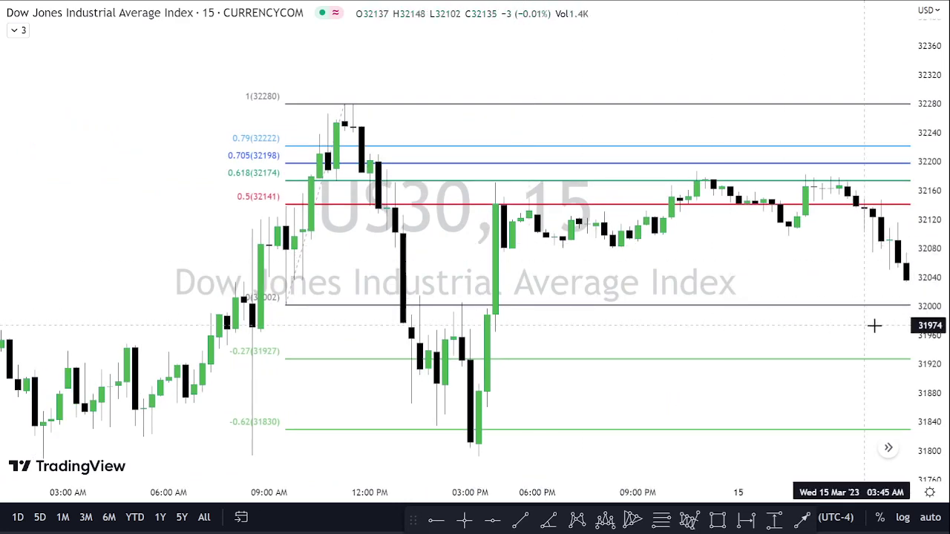
drag(930, 323, 928, 227)
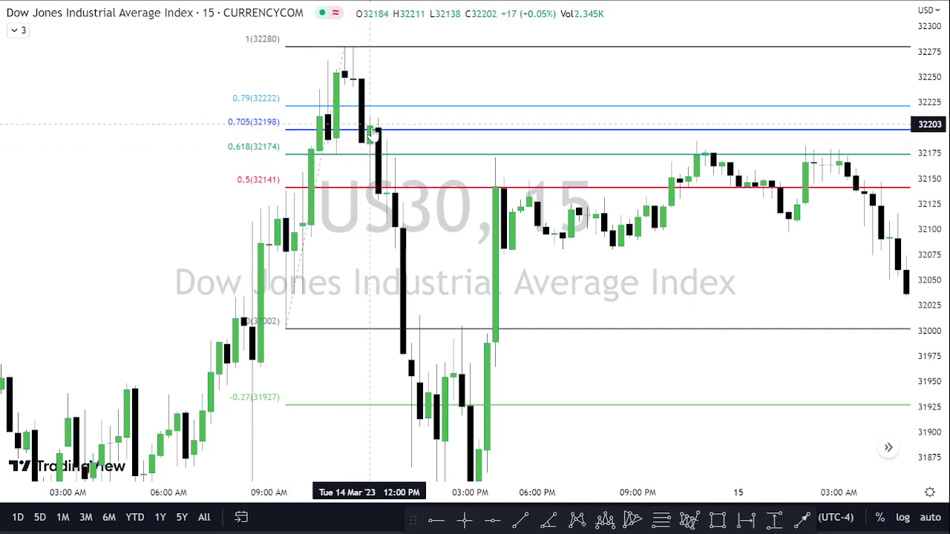
drag(374, 273, 540, 140)
scroll(545, 136, up, 5)
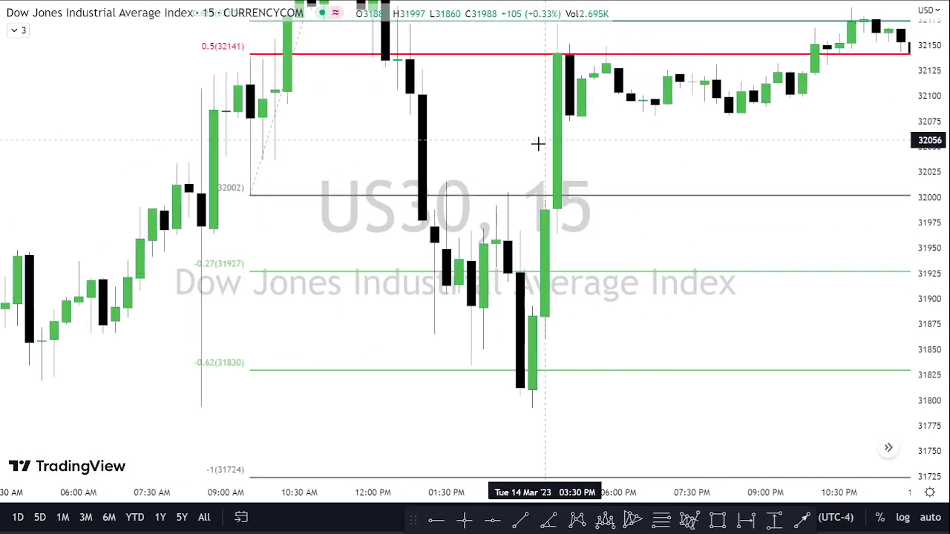
drag(368, 124, 619, 132)
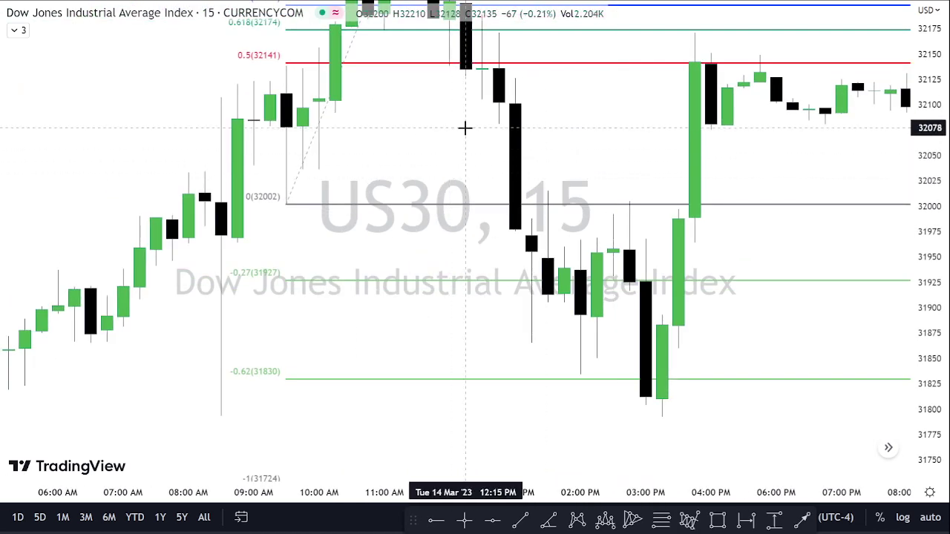
Review the 14 March price action against the 0.5 level and the -0.27 to -1 extensions, and delete the 14 March retracement.
drag(415, 132, 437, 120)
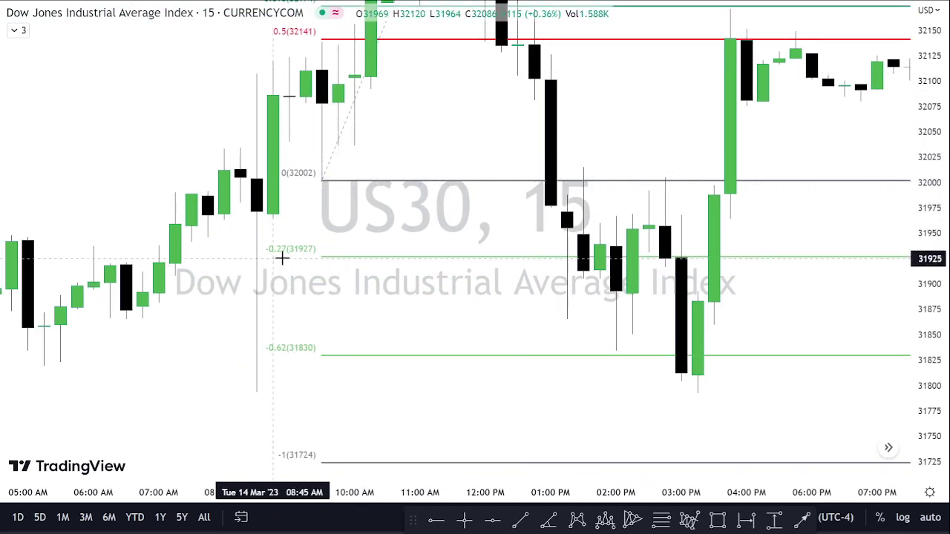
drag(335, 299, 333, 268)
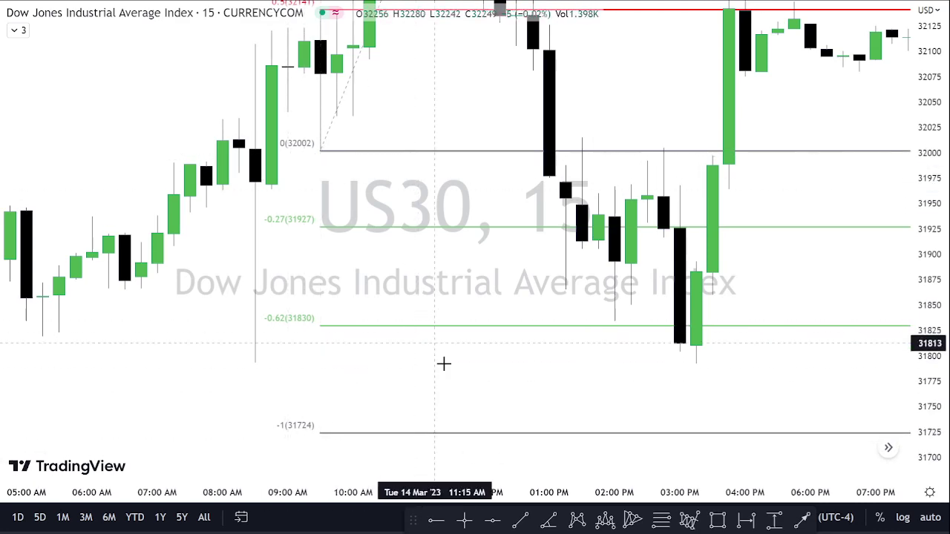
drag(471, 178, 420, 278)
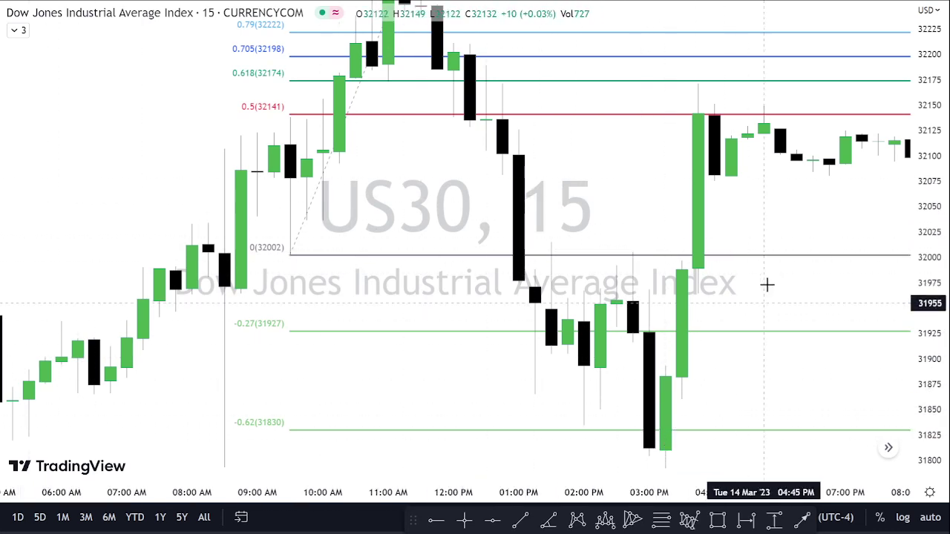
drag(762, 169, 775, 287)
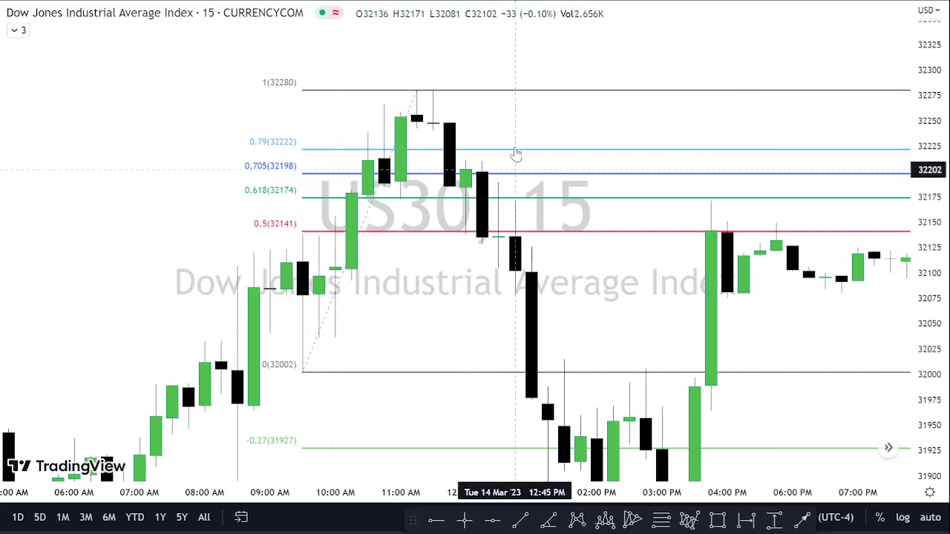
drag(785, 339, 780, 125)
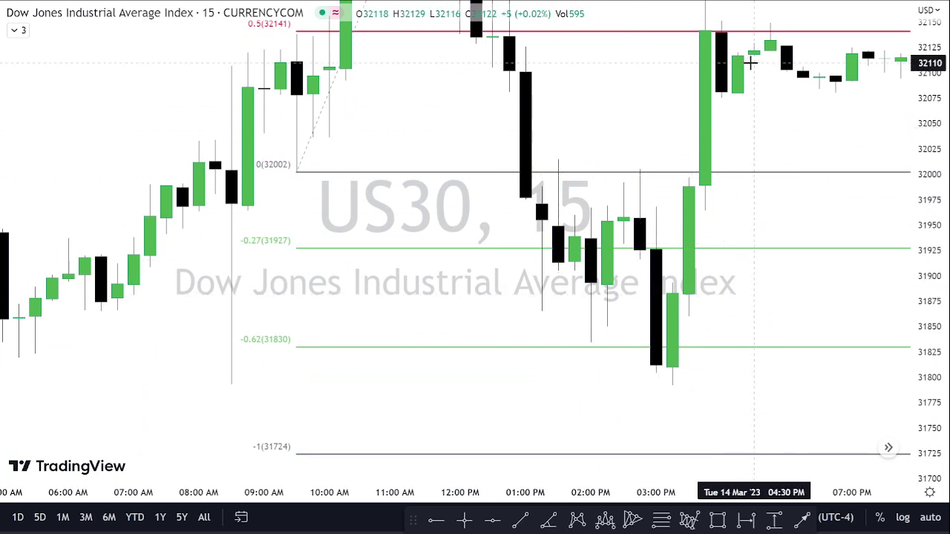
drag(748, 62, 745, 196)
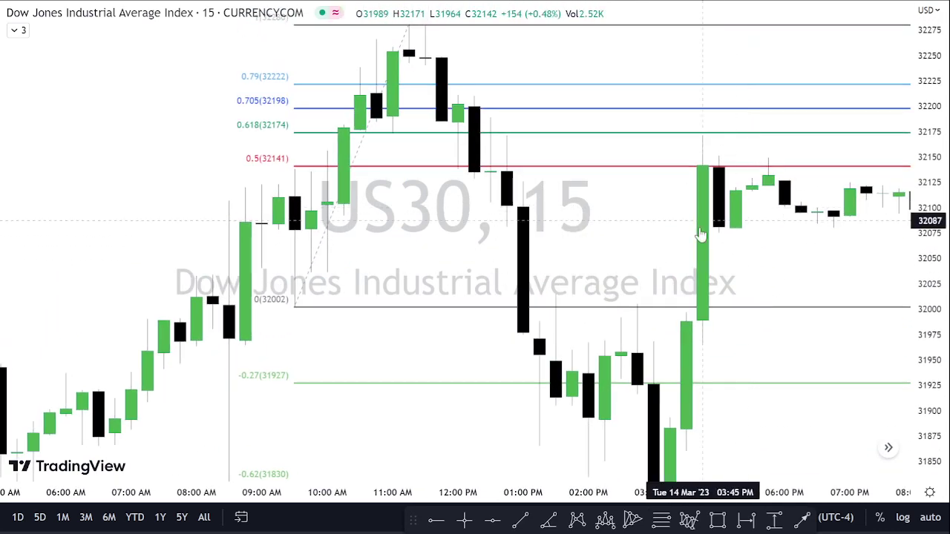
click(721, 114)
click(828, 65)
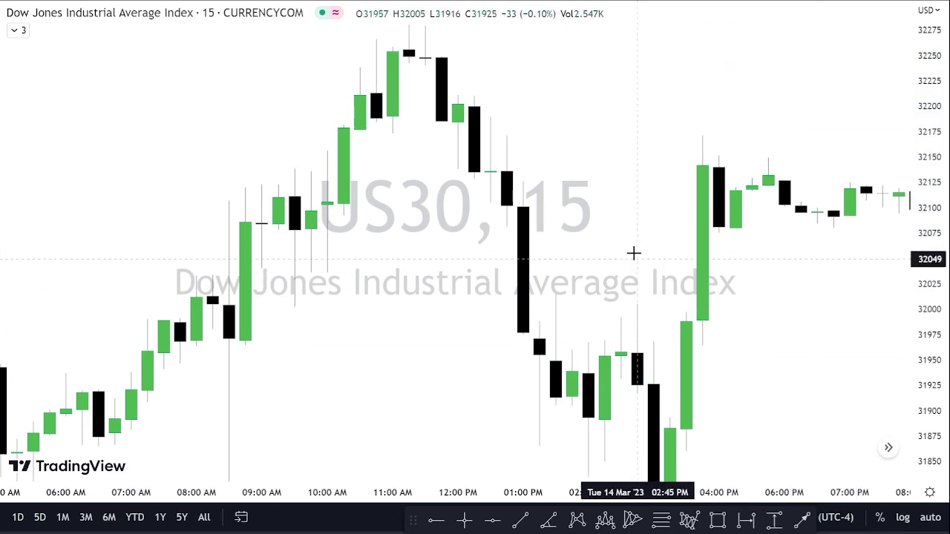
Draw a Fib Retracement from the 13 March 08:45 AM swing low at 31519 to the 07:00 AM swing high at 32070.
drag(557, 239, 690, 138)
drag(447, 311, 528, 281)
scroll(531, 282, down, 3)
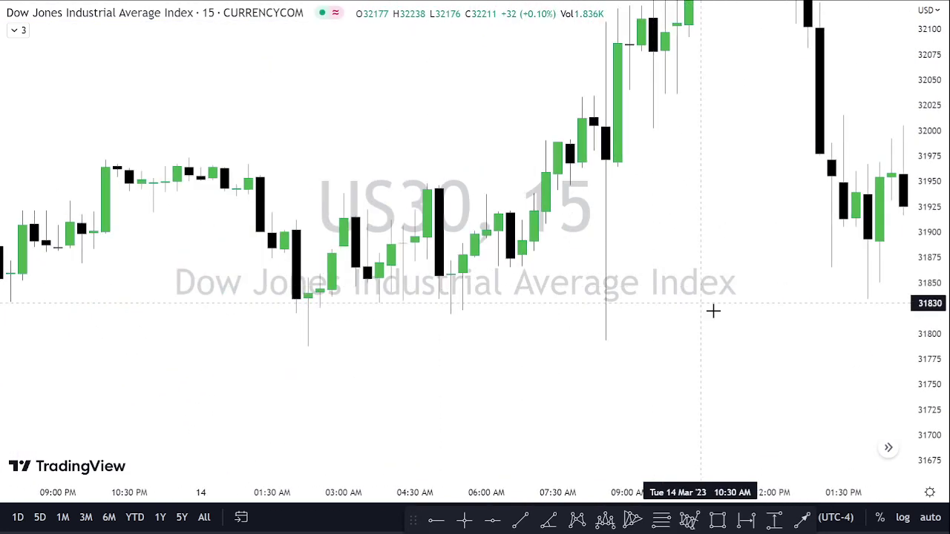
drag(933, 188, 928, 349)
drag(692, 326, 835, 119)
scroll(626, 350, down, 5)
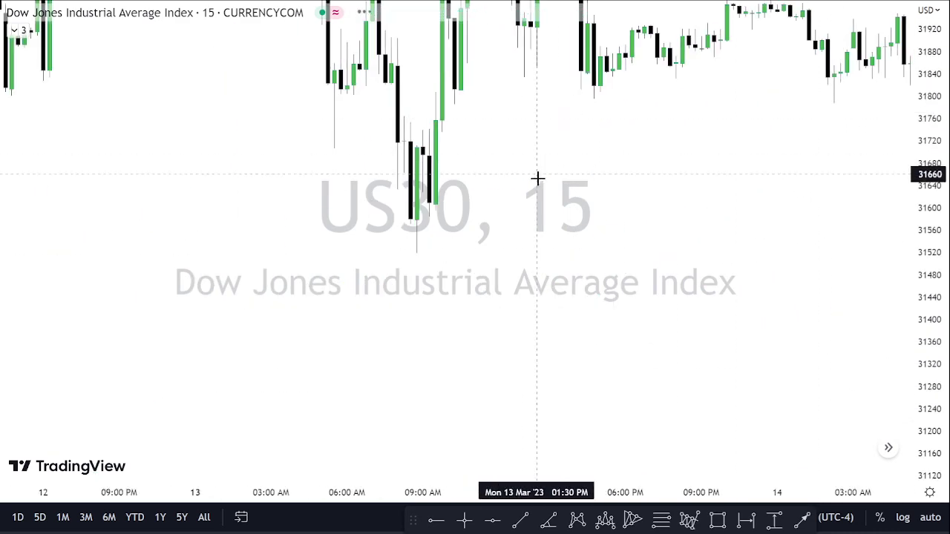
drag(537, 176, 589, 418)
drag(928, 289, 927, 355)
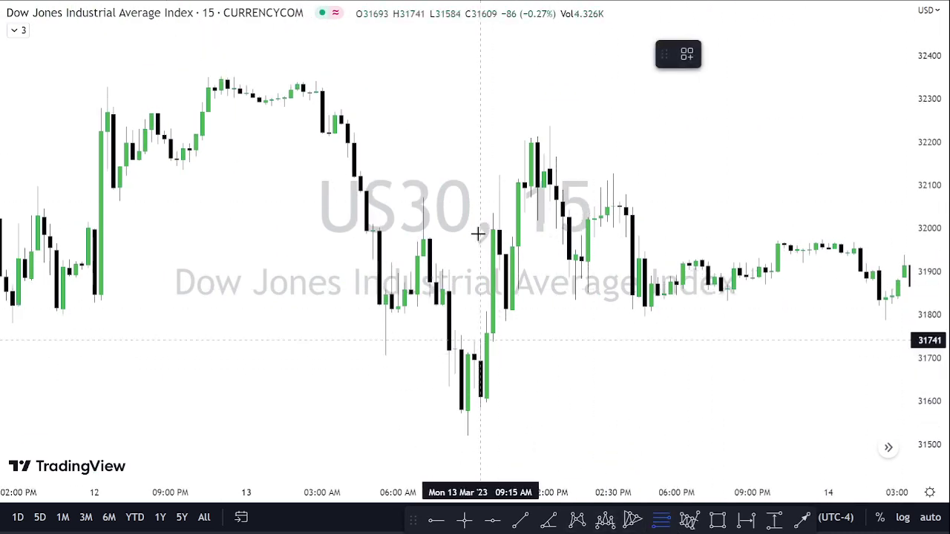
click(466, 435)
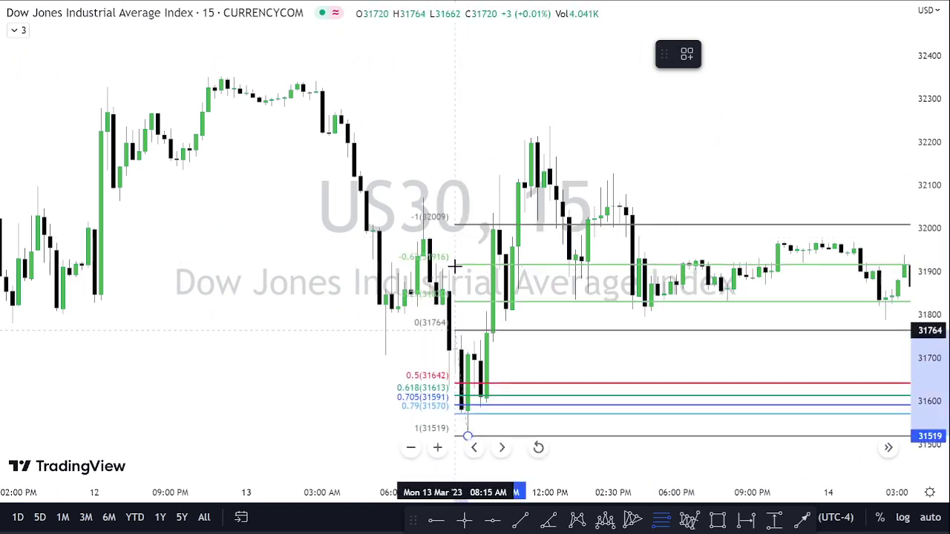
click(423, 197)
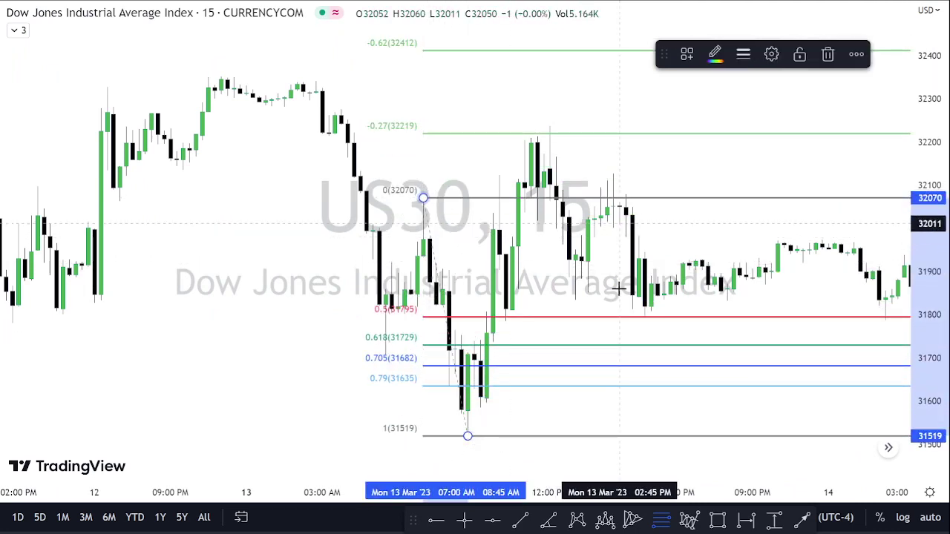
click(615, 293)
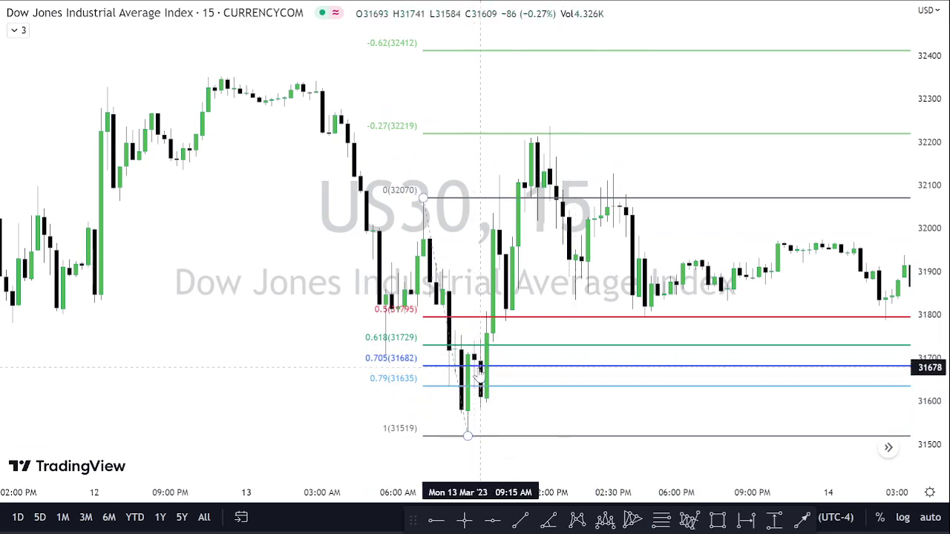
Examine the 13 March price action against the 0.5 to 0.79 retracement levels and the -0.27 extension.
drag(500, 373, 817, 367)
scroll(752, 350, up, 4)
drag(932, 435, 932, 298)
drag(713, 351, 701, 112)
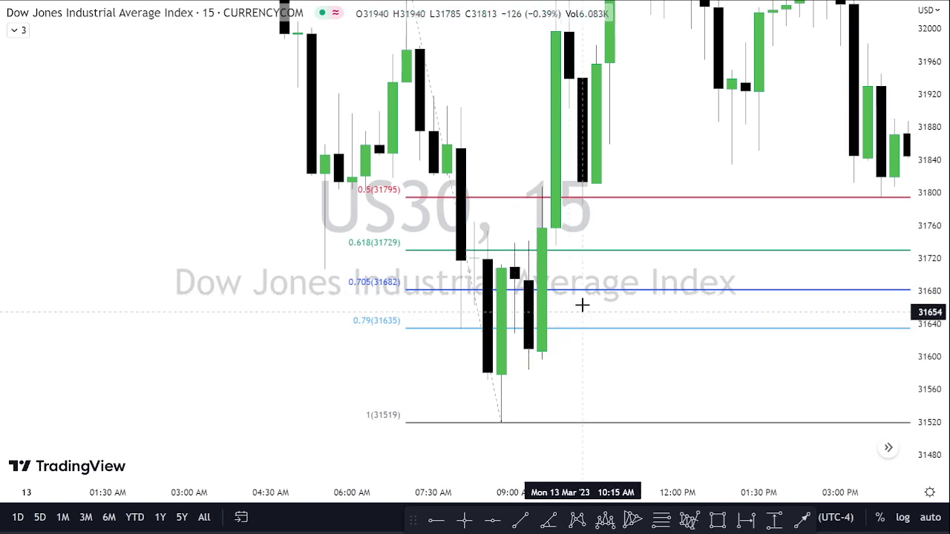
drag(640, 159, 562, 381)
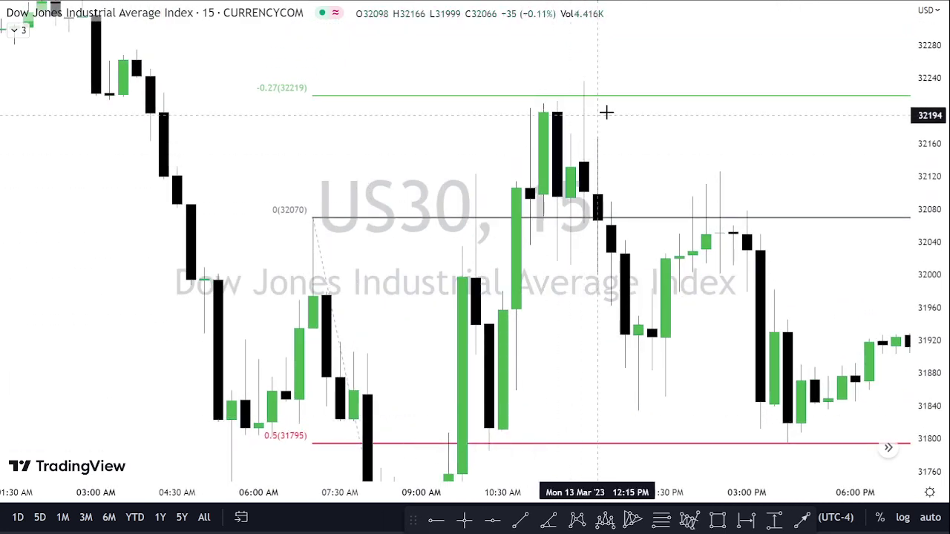
Follow the price from 13 March into 15 March against the retracement levels, and delete the 13 March retracement.
drag(636, 185, 92, 60)
drag(146, 142, 141, 198)
drag(333, 231, 659, 239)
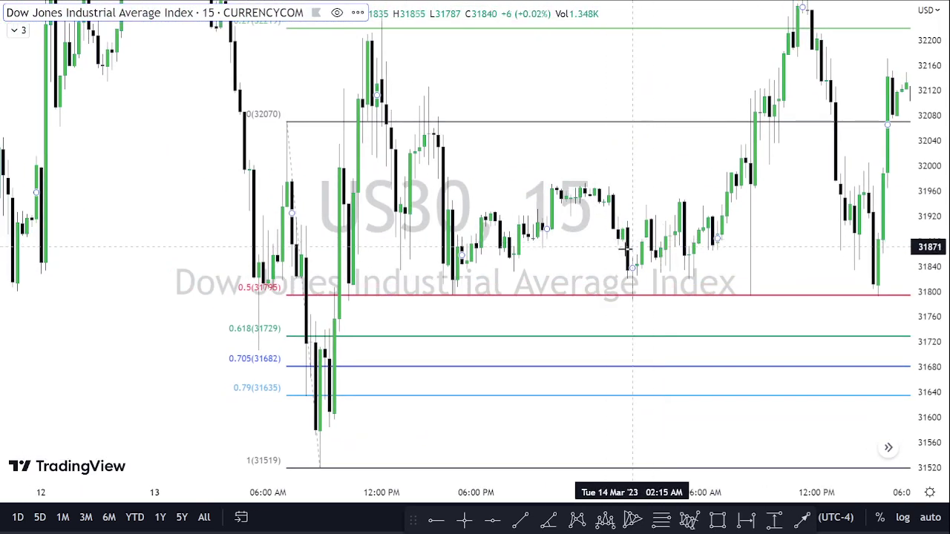
drag(919, 122, 906, 204)
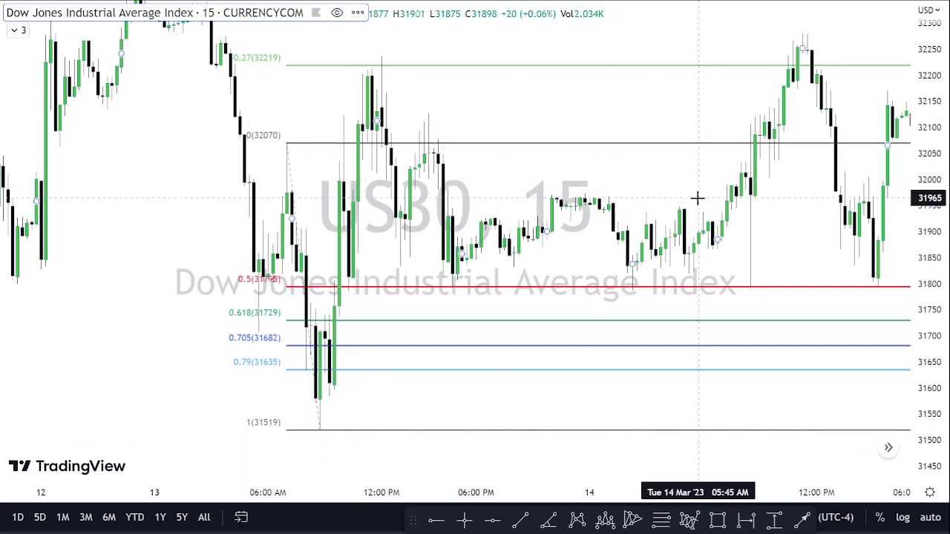
drag(724, 206, 410, 202)
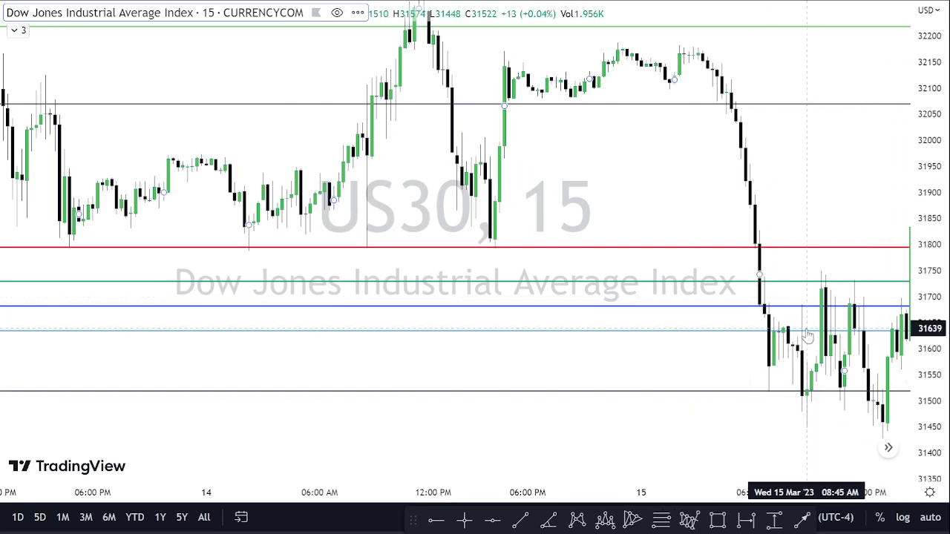
click(745, 392)
click(827, 54)
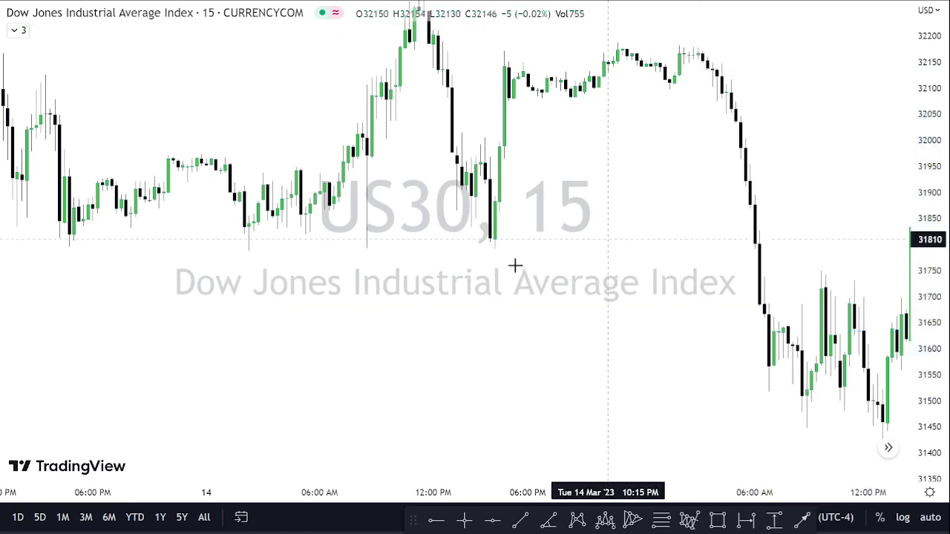
Delete the SMT trend line drawn across the two 10 March swing highs.
drag(532, 254, 720, 273)
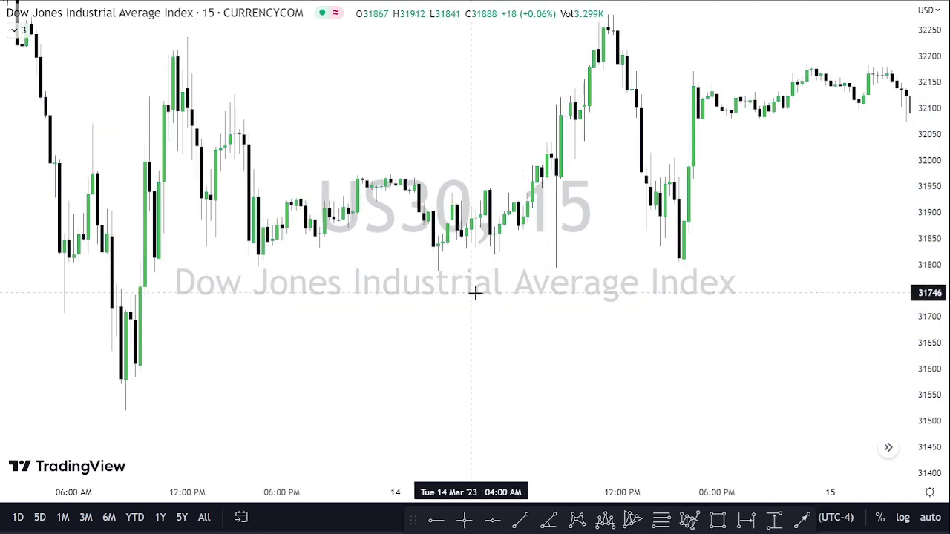
drag(468, 290, 836, 233)
drag(530, 237, 578, 377)
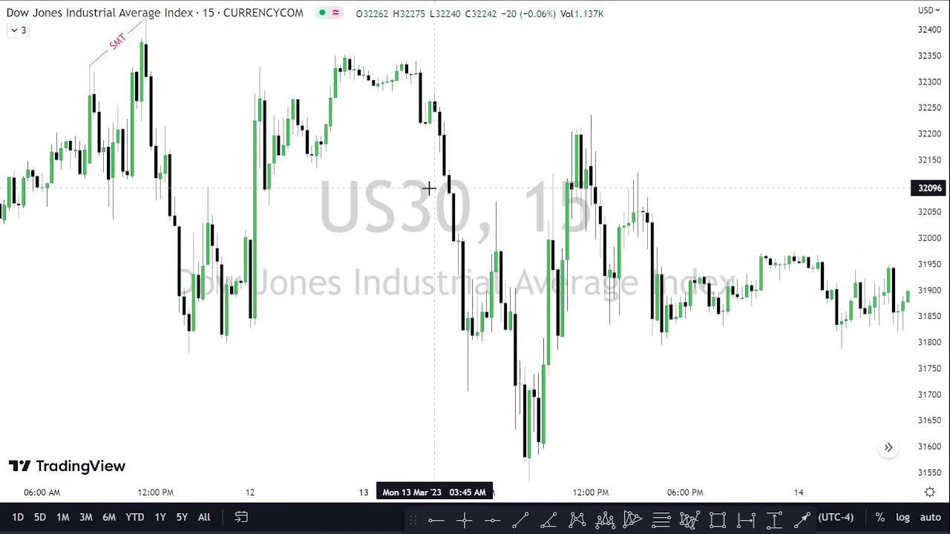
drag(488, 191, 583, 239)
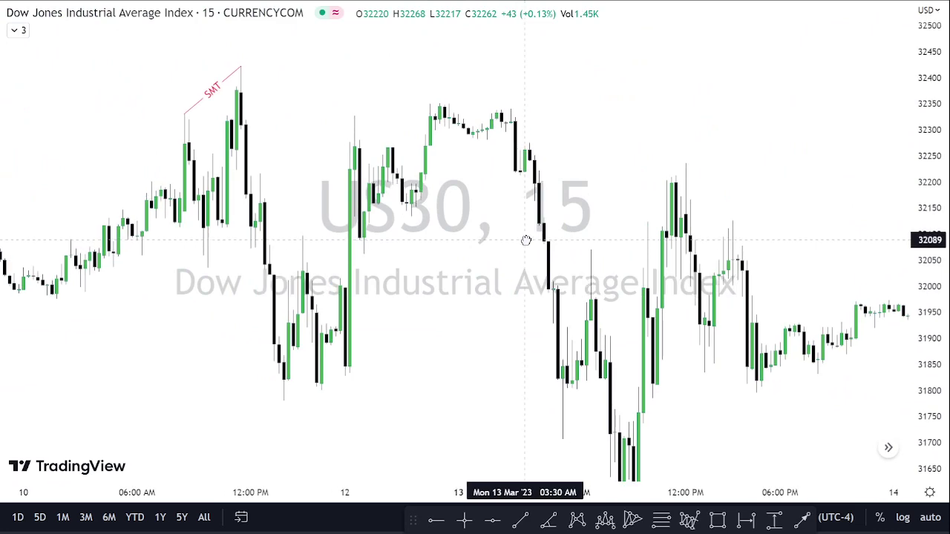
click(232, 80)
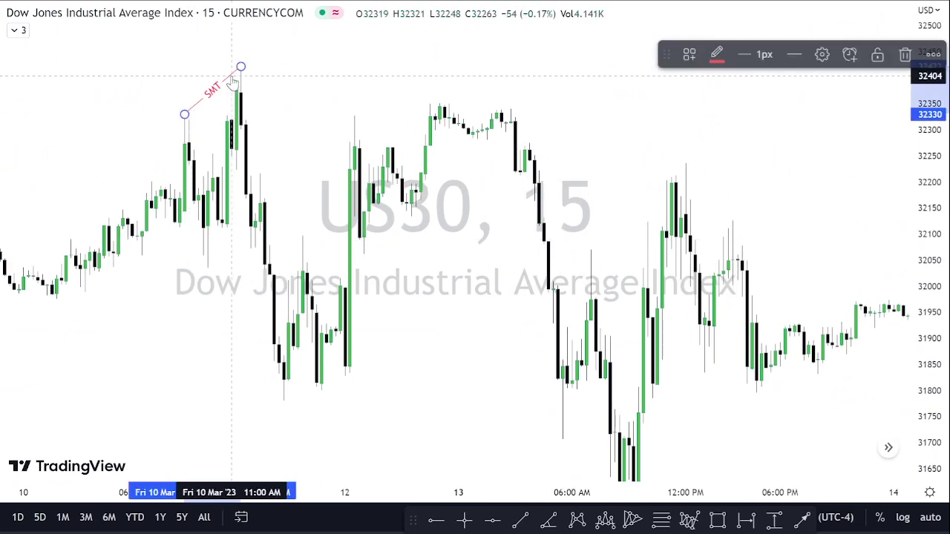
click(909, 56)
Draw a Fib Retracement from the 12 March 11:00 PM swing high at 32351 down to the 09:30 PM low at 32134.
drag(418, 189, 532, 251)
scroll(545, 248, up, 5)
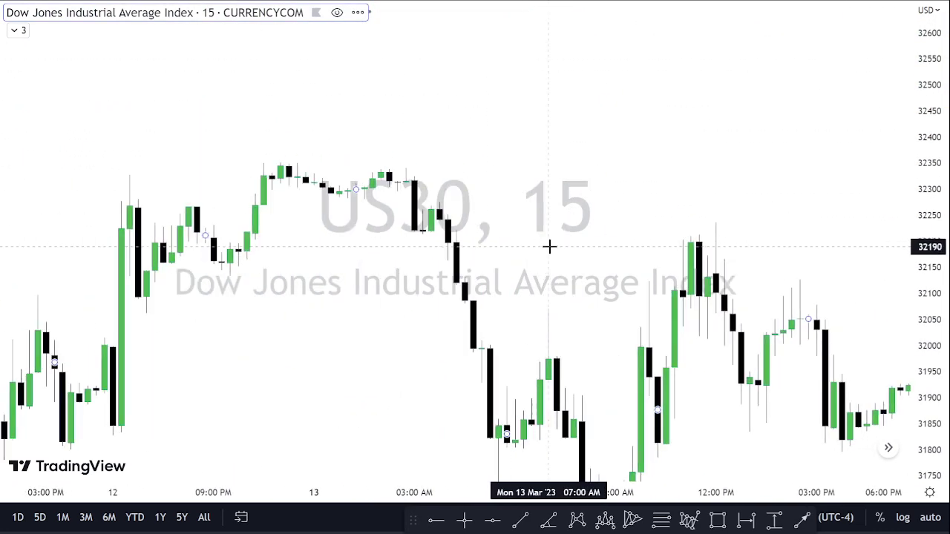
drag(914, 404, 911, 148)
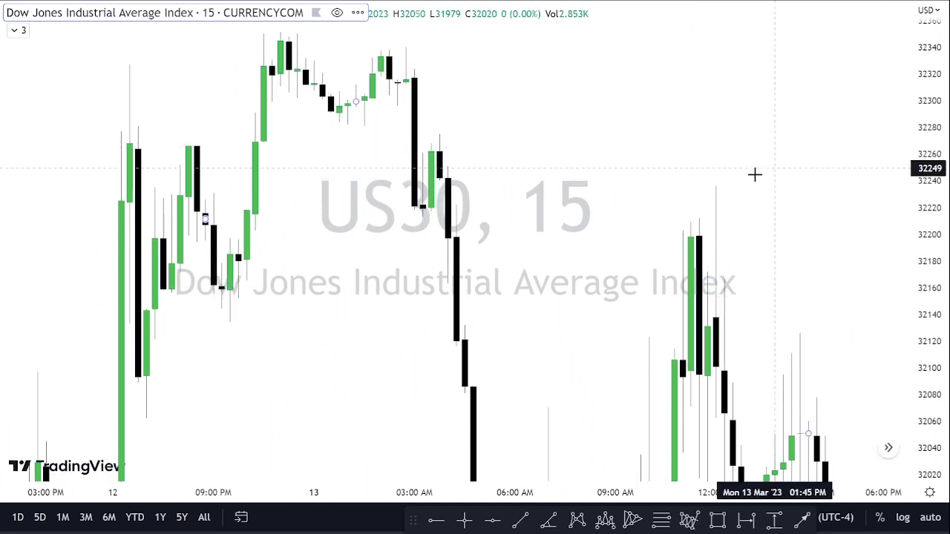
drag(663, 212, 746, 246)
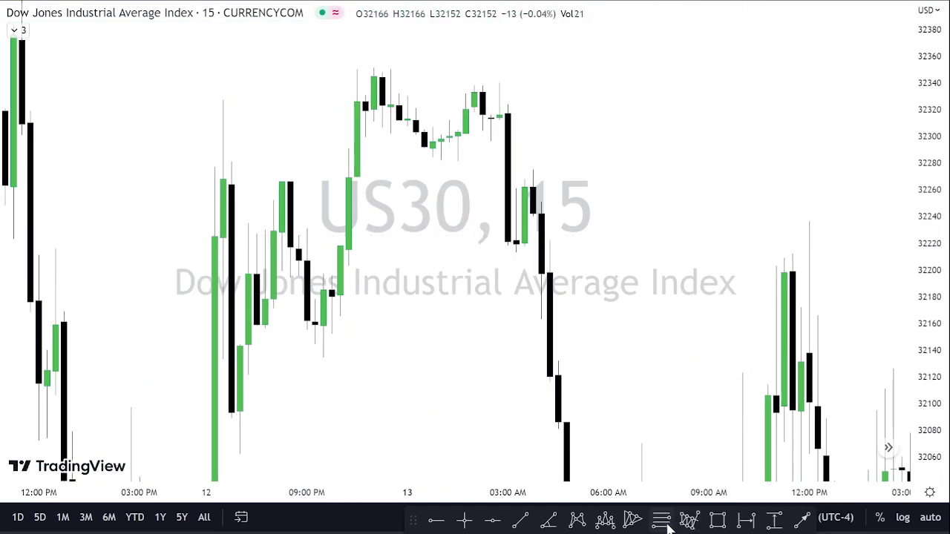
click(667, 522)
click(382, 72)
key(Escape)
click(666, 522)
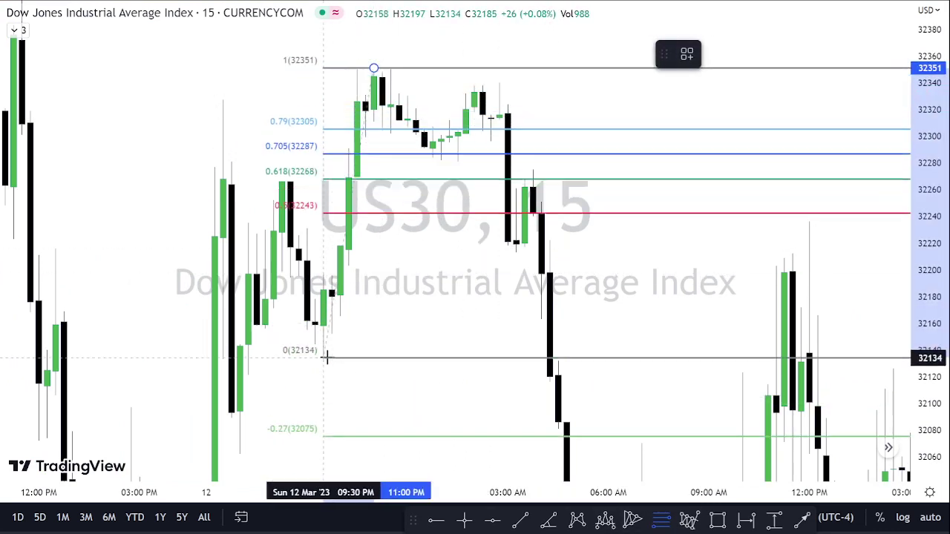
click(319, 377)
key(Escape)
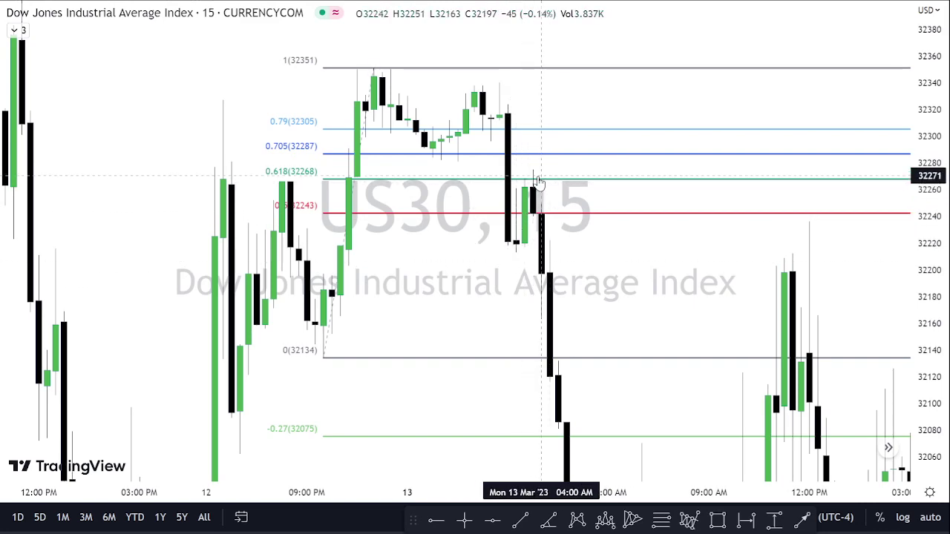
Examine the 13 March sell-off against the 0.5 to 0.79 retracement levels and the -0.27, -0.62 and -1 extensions.
drag(606, 321, 600, 294)
drag(599, 258, 568, 64)
drag(658, 382, 655, 91)
mouse_move(627, 305)
mouse_down()
mouse_move(585, 53)
mouse_move(611, 156)
mouse_move(611, 297)
mouse_up()
drag(455, 205, 509, 437)
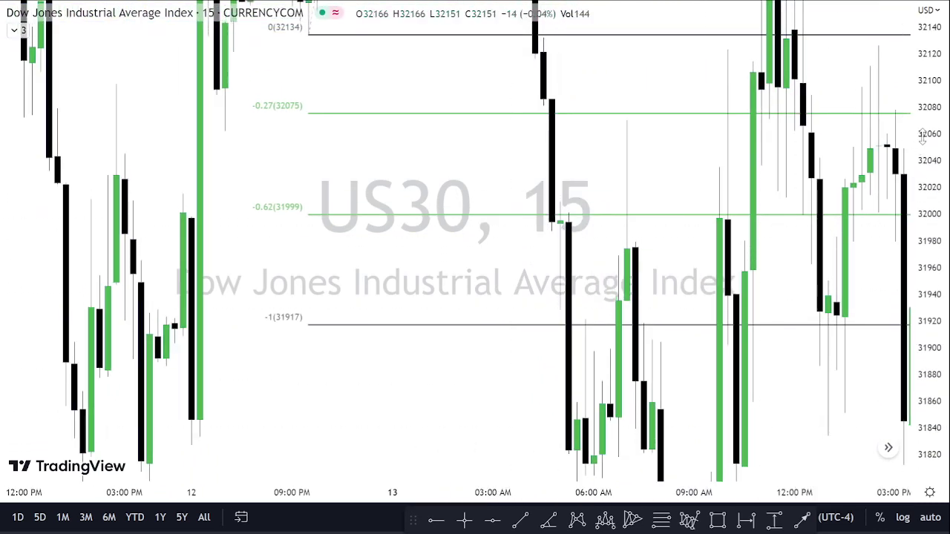
drag(920, 140, 915, 315)
scroll(828, 269, down, 4)
drag(920, 101, 917, 271)
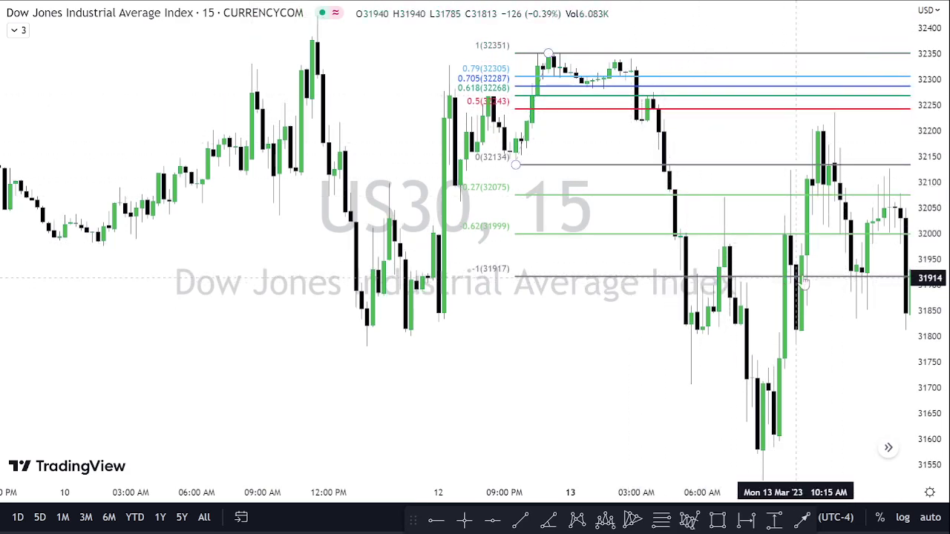
Compare the price action through 15 March with the 12 March retracement levels, and delete that retracement.
drag(909, 146, 30, 193)
drag(600, 244, 24, 232)
scroll(572, 263, down, 5)
drag(810, 241, 19, 219)
drag(362, 227, 803, 170)
drag(403, 180, 893, 106)
scroll(843, 186, down, 10)
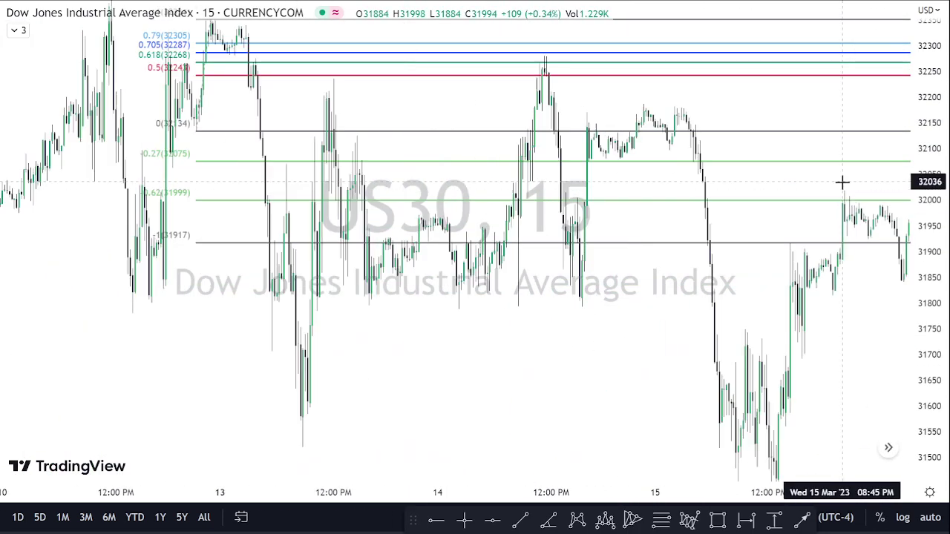
scroll(820, 68, up, 5)
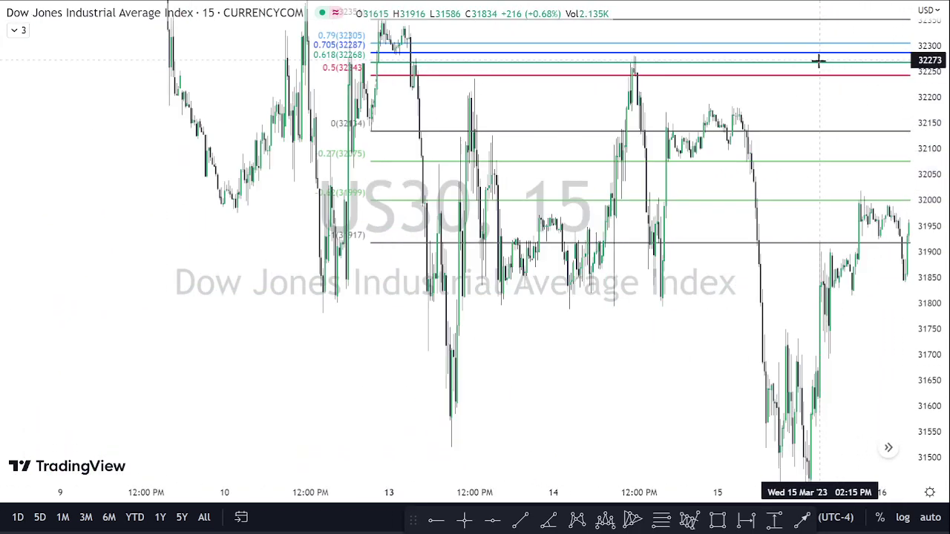
click(816, 69)
click(827, 57)
Draw a Fib Retracement from the 10 March 01:45 PM swing low at 31780 up to the 12:30 PM high at 32216.
scroll(529, 102, up, 3)
scroll(531, 103, up, 3)
drag(407, 163, 803, 186)
drag(295, 128, 677, 121)
drag(527, 151, 629, 178)
scroll(653, 170, up, 2)
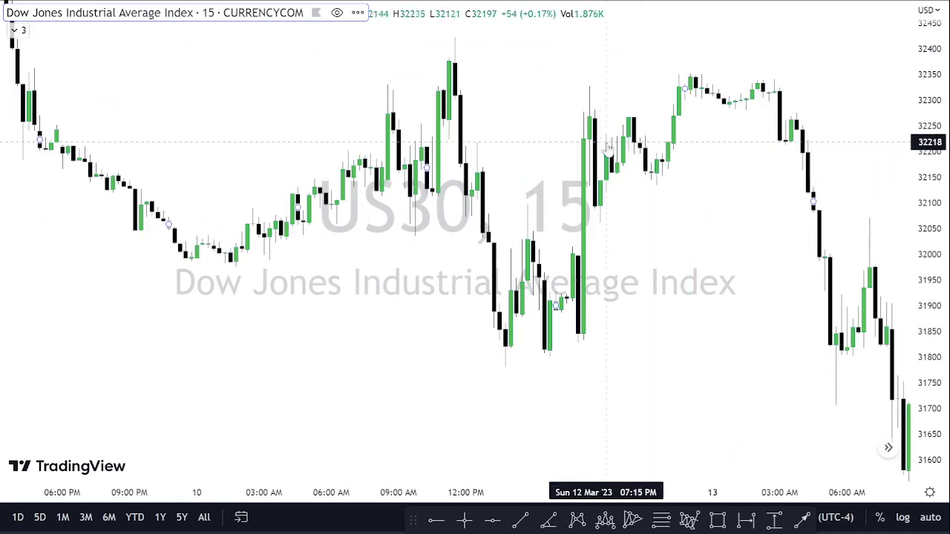
scroll(556, 133, up, 1)
drag(509, 139, 571, 156)
scroll(681, 215, up, 2)
drag(934, 385, 933, 349)
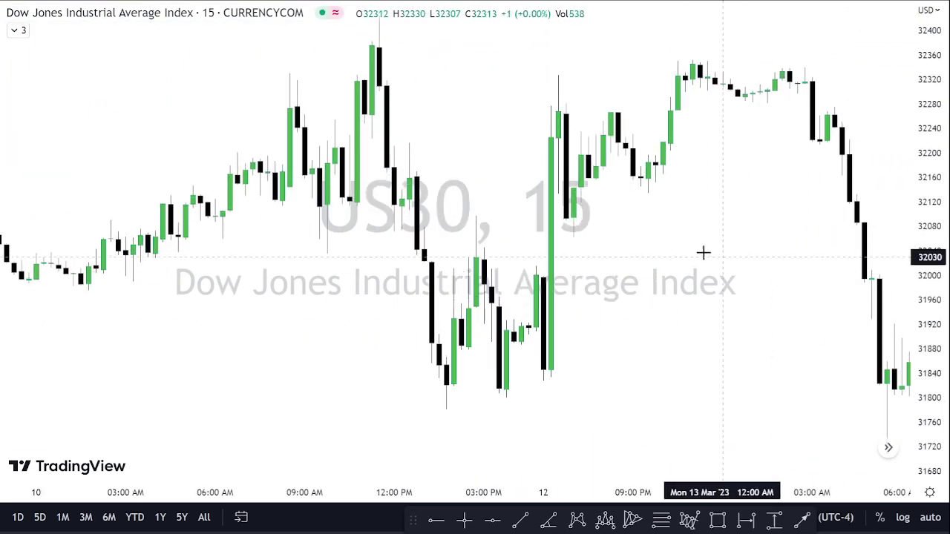
drag(678, 242, 700, 251)
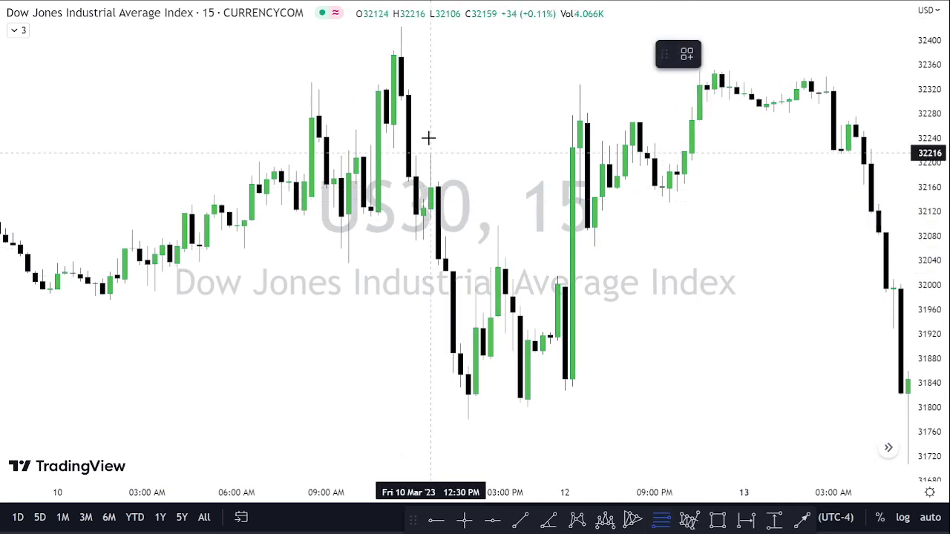
key(Escape)
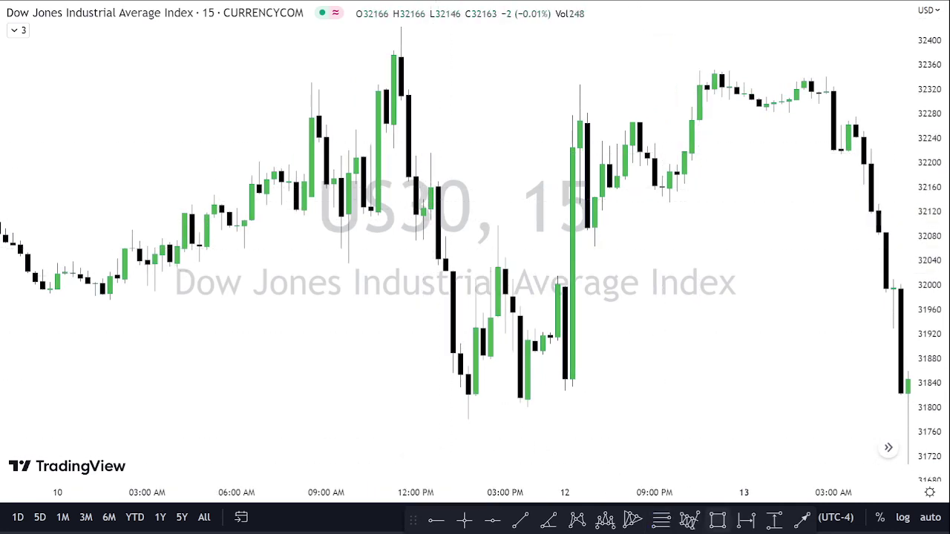
click(662, 519)
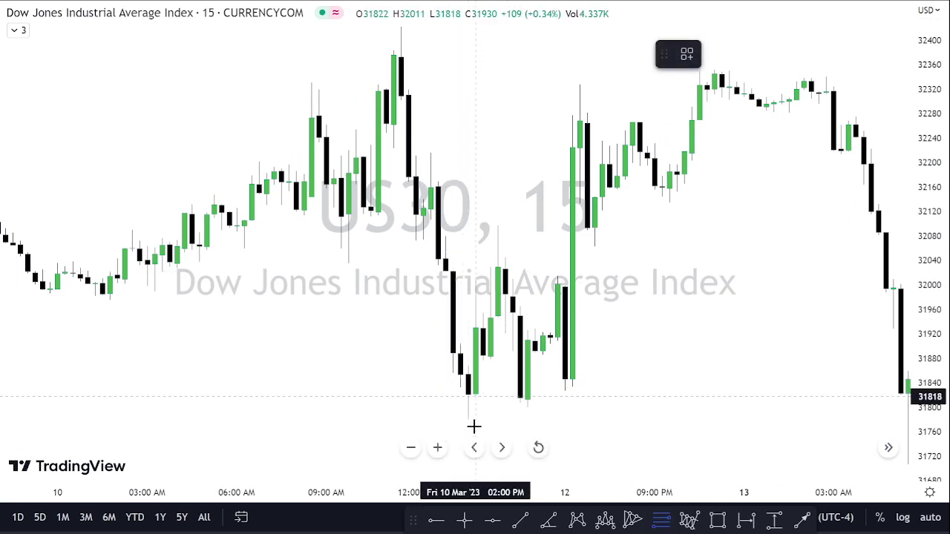
click(470, 422)
click(430, 152)
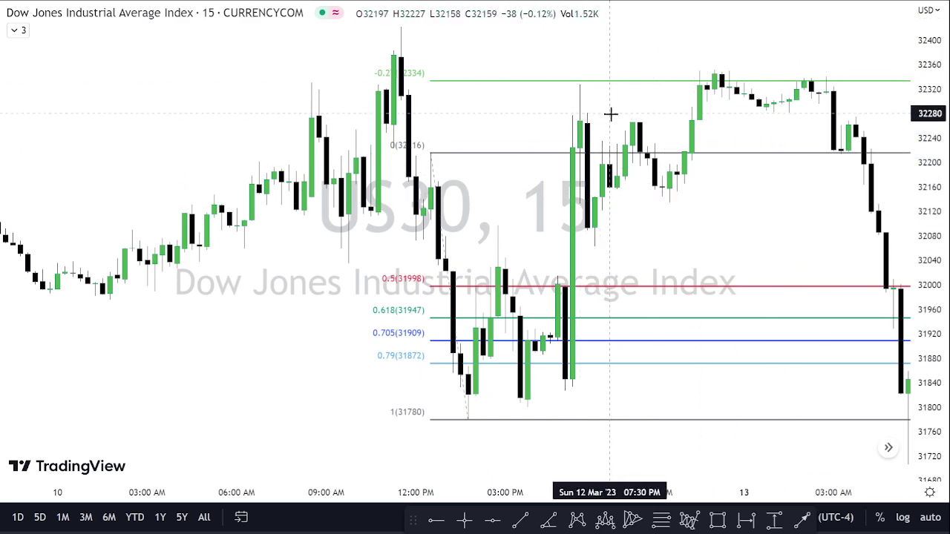
Compare the 12 March rally with the 10 March retracement's -0.27 extension, and delete that retracement.
drag(687, 168, 632, 229)
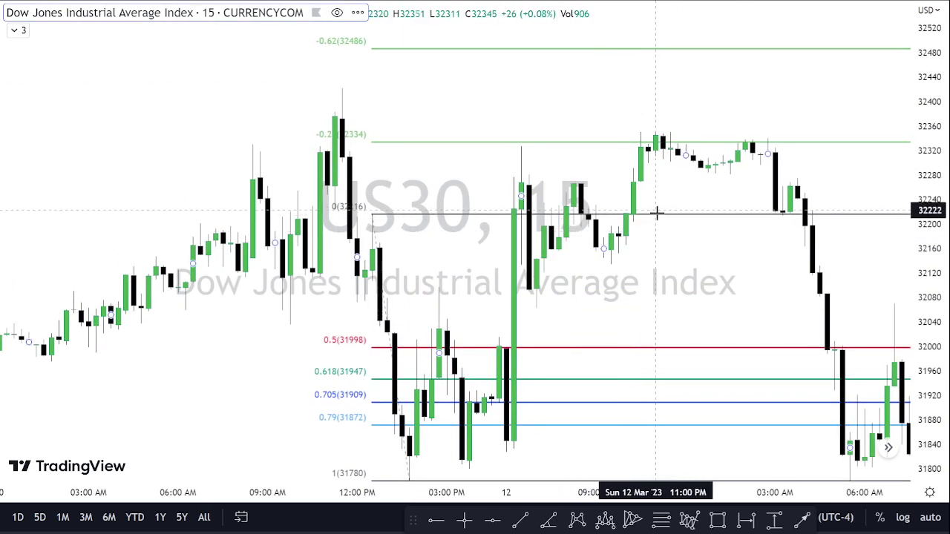
click(510, 216)
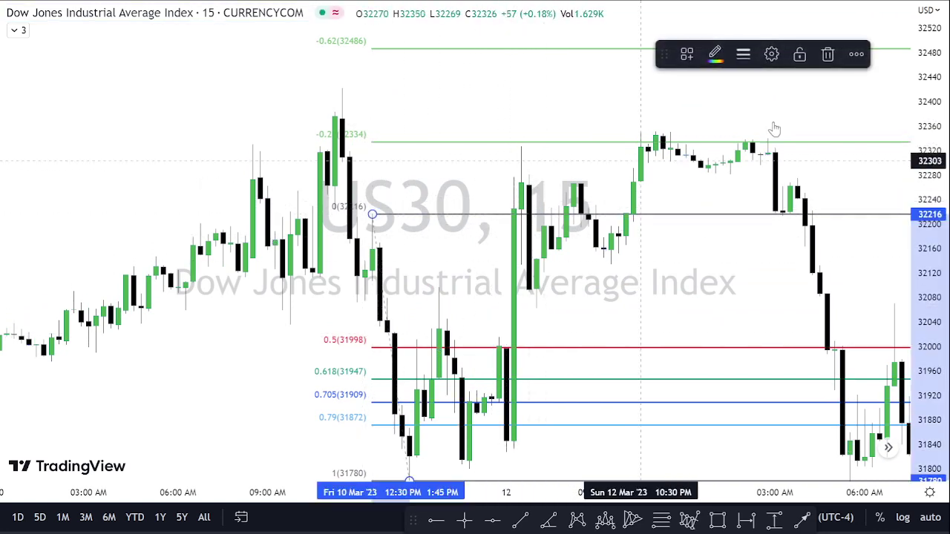
click(827, 56)
Draw a Fib Retracement from the 9 March 09:45 AM swing high at 32982 down to the 08:15 AM low at 32736.
drag(494, 309, 682, 138)
mouse_move(542, 186)
mouse_down()
mouse_move(703, 158)
mouse_move(886, 155)
mouse_up()
drag(536, 96, 492, 420)
drag(447, 170, 546, 332)
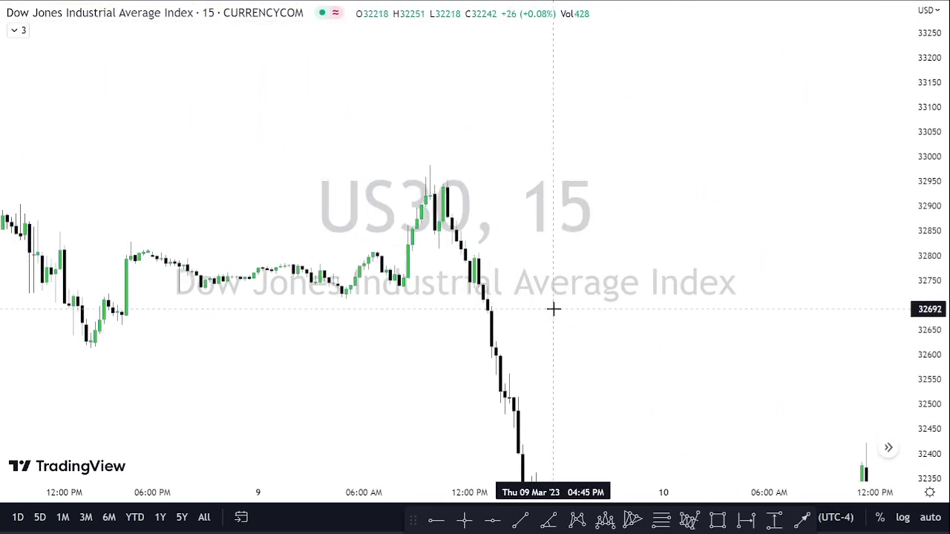
scroll(553, 310, down, 3)
scroll(784, 453, up, 5)
drag(933, 366, 928, 222)
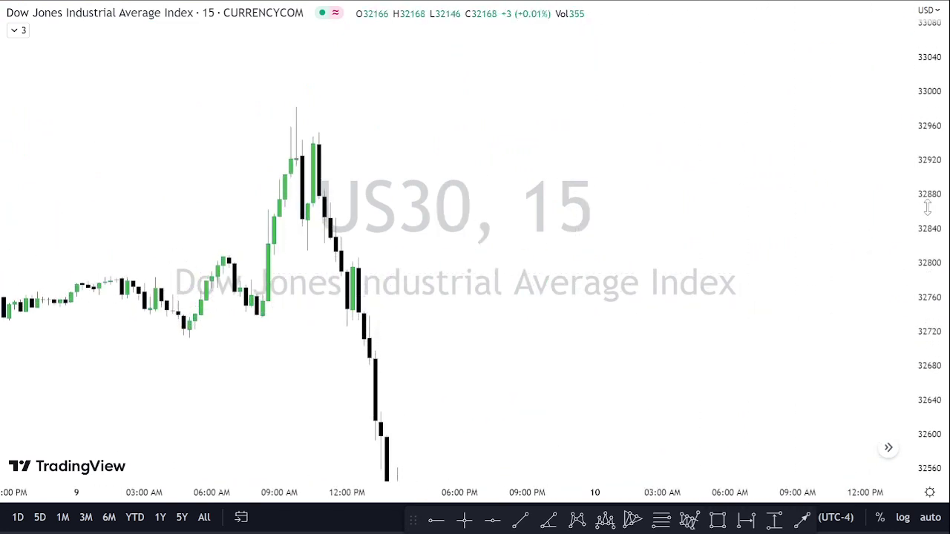
drag(494, 188, 782, 248)
scroll(818, 222, up, 3)
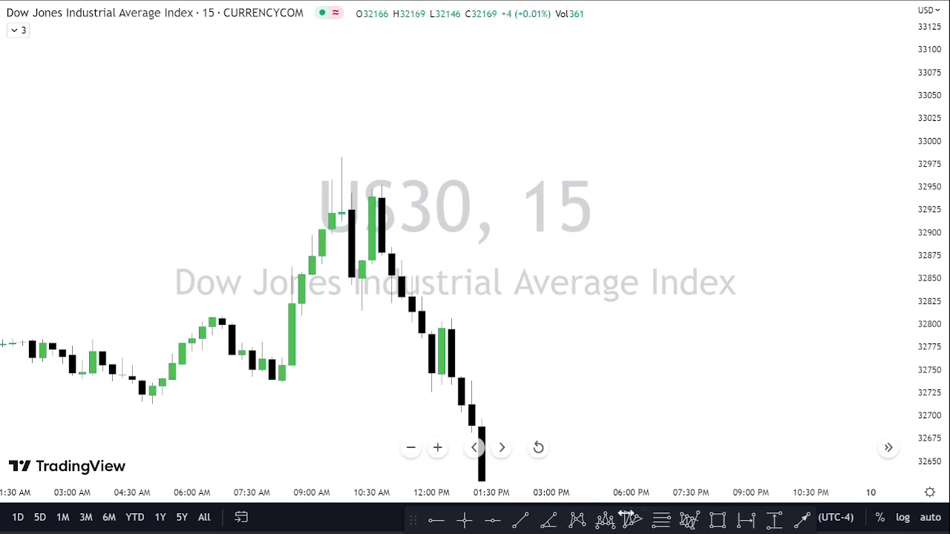
click(659, 518)
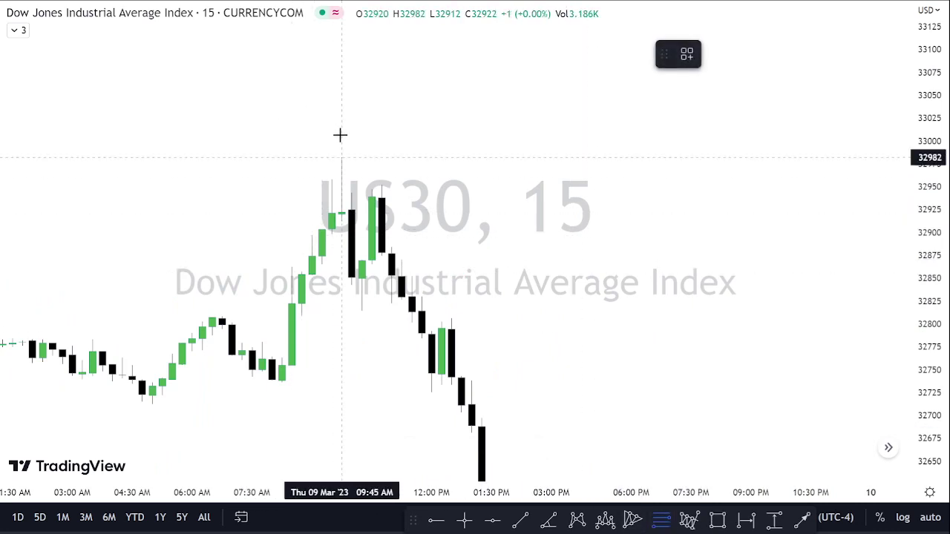
click(341, 157)
click(280, 394)
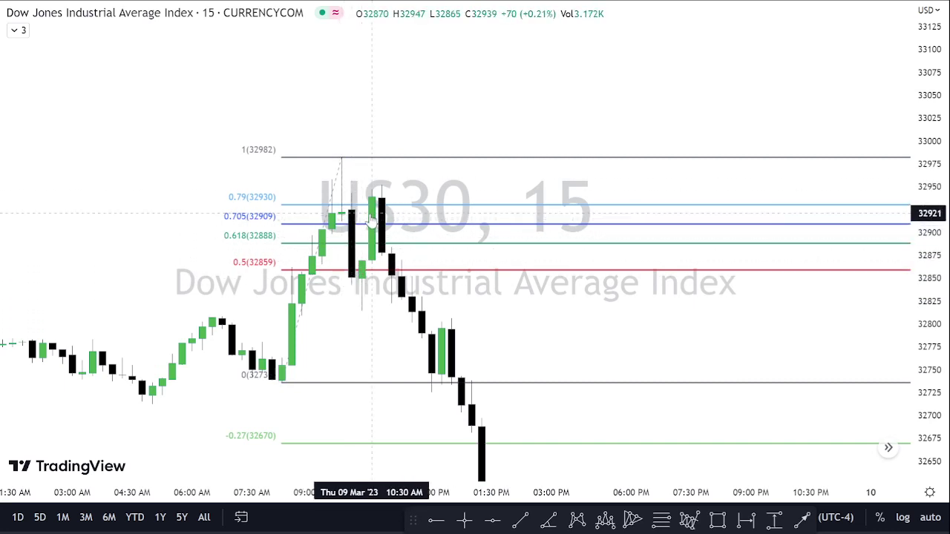
Examine the 9 March sell-off against the -0.27, -0.62 and -1 extension levels of the retracement.
drag(542, 329, 462, 175)
drag(550, 371, 477, 225)
drag(511, 345, 428, 129)
drag(559, 277, 466, 163)
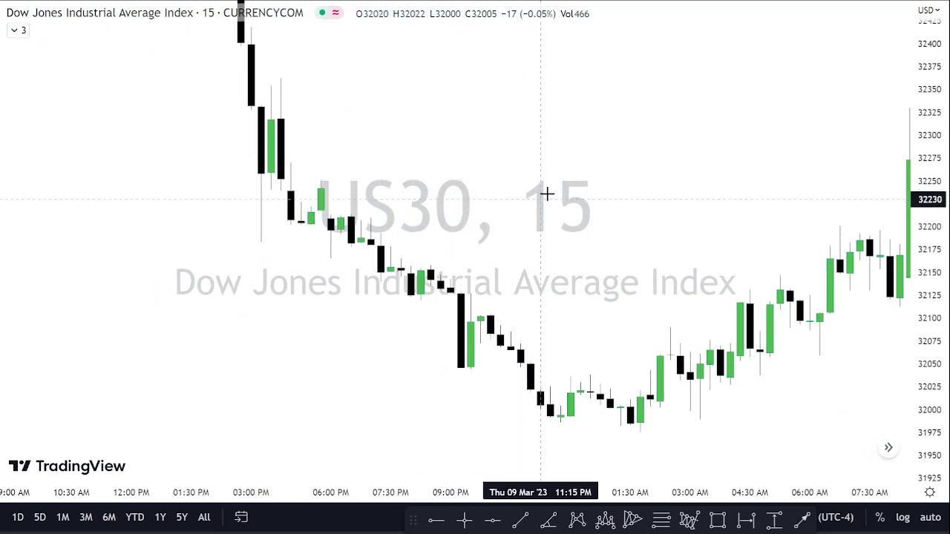
scroll(660, 89, down, 3)
drag(665, 91, 681, 490)
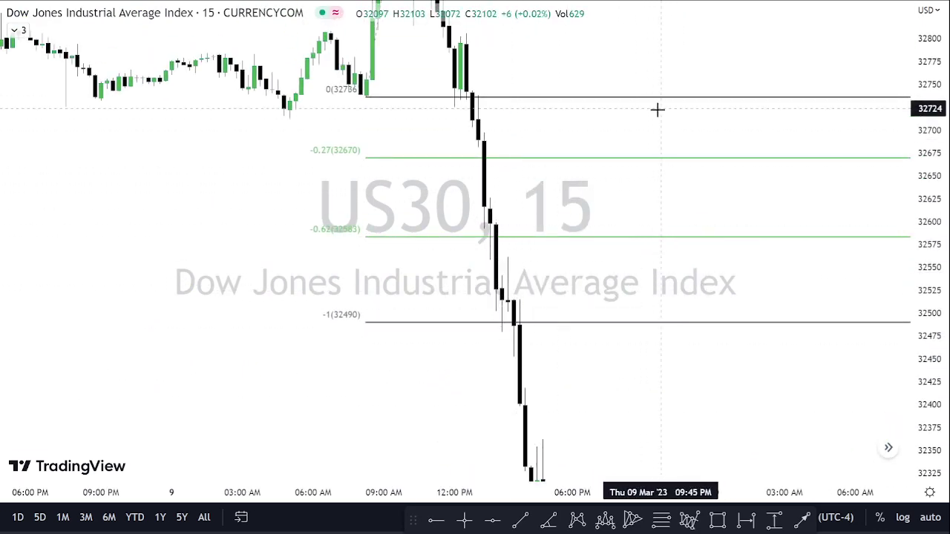
Delete the Fib Retracement drawn on the 9 March morning swing.
drag(659, 109, 674, 335)
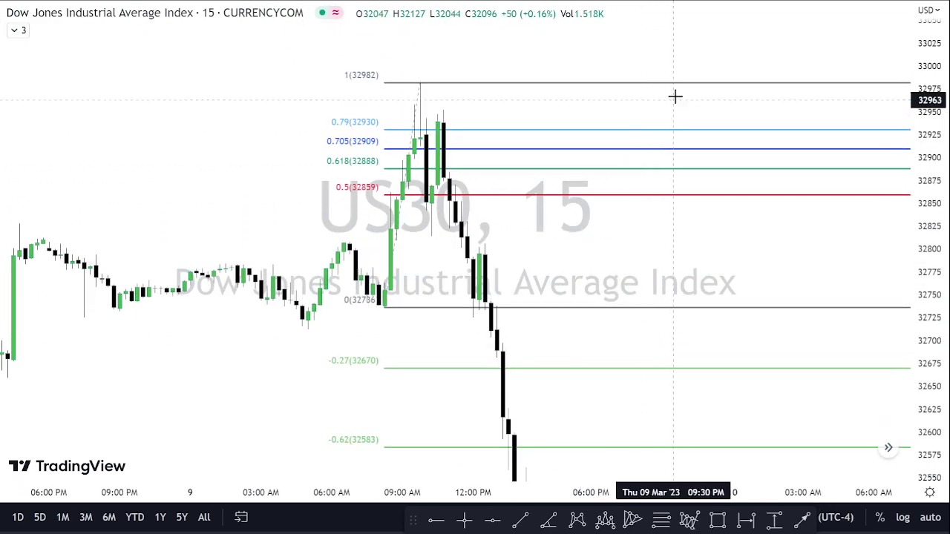
click(714, 83)
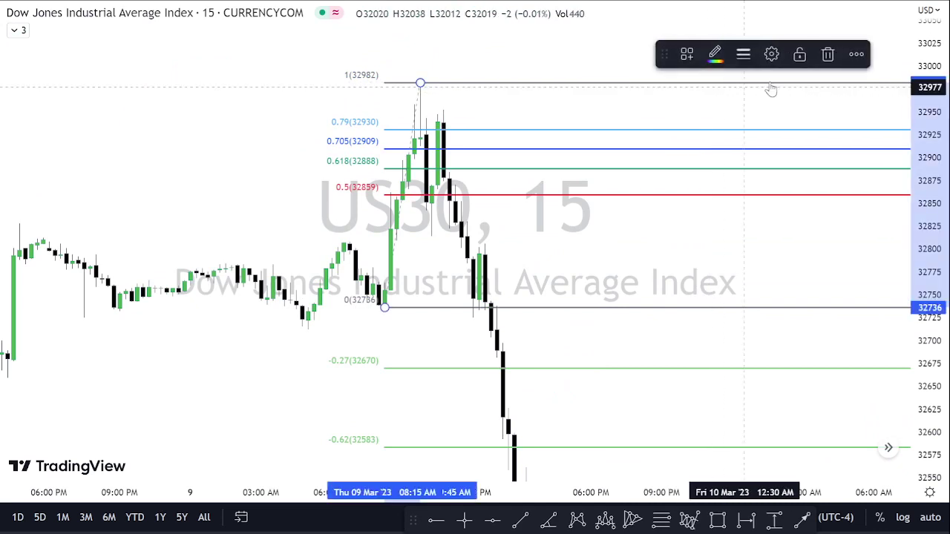
click(828, 55)
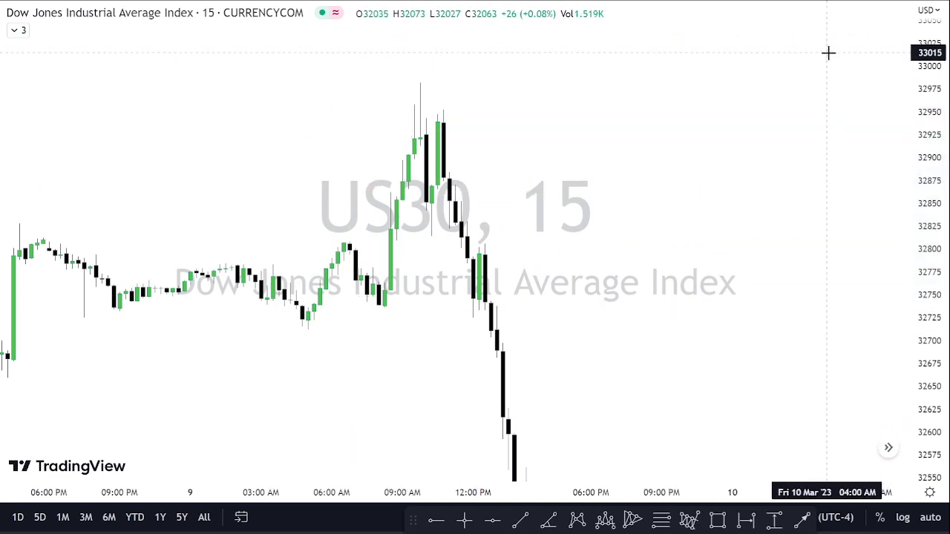